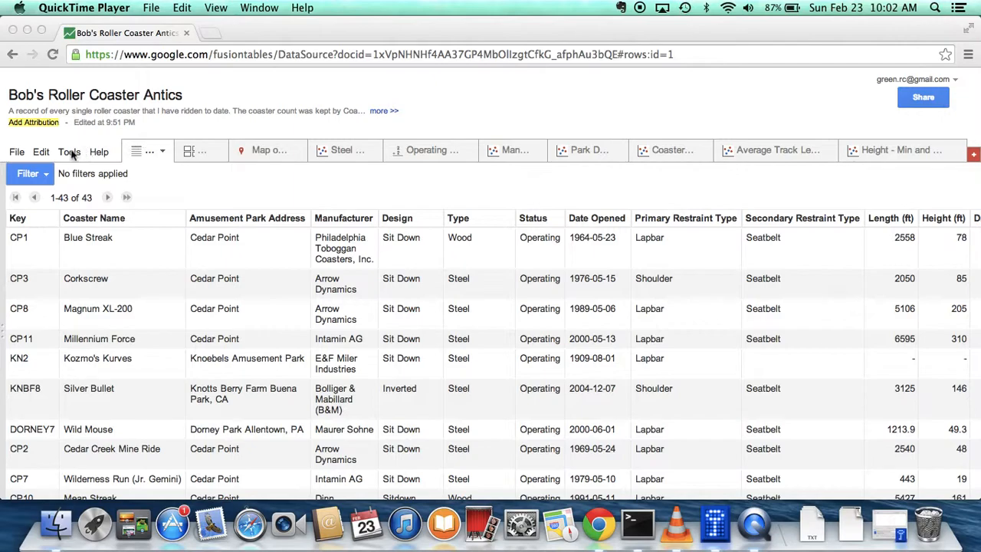
# Look over the fields of the form for adding a new row, and leave it without saving
pyautogui.click(42, 153)
pyautogui.click(42, 153)
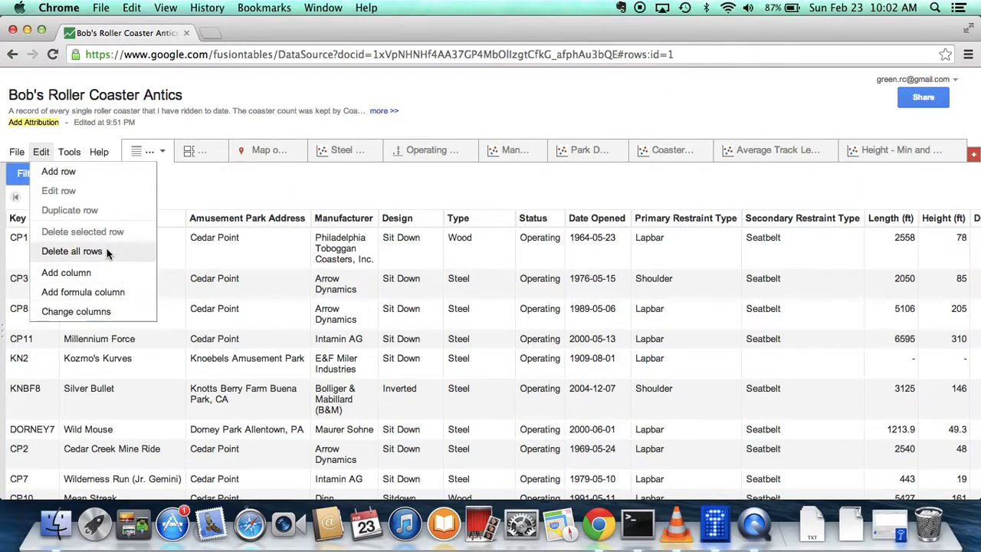
pyautogui.click(216, 191)
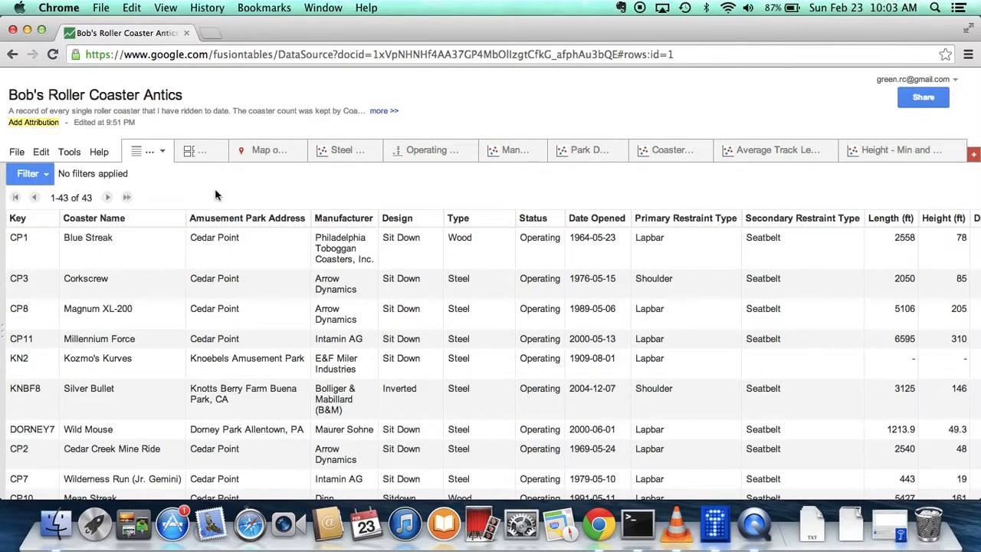
pyautogui.click(42, 152)
pyautogui.click(48, 172)
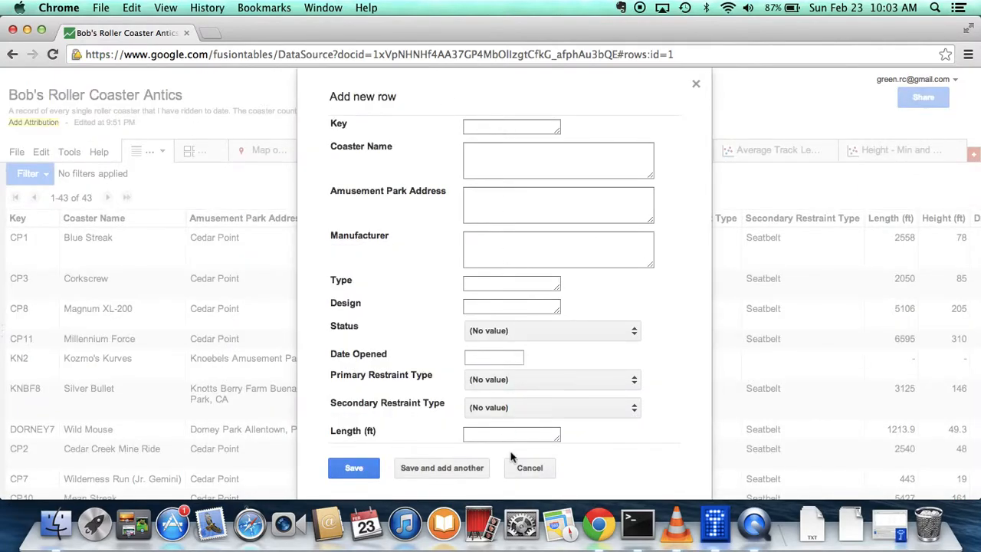
pyautogui.click(519, 471)
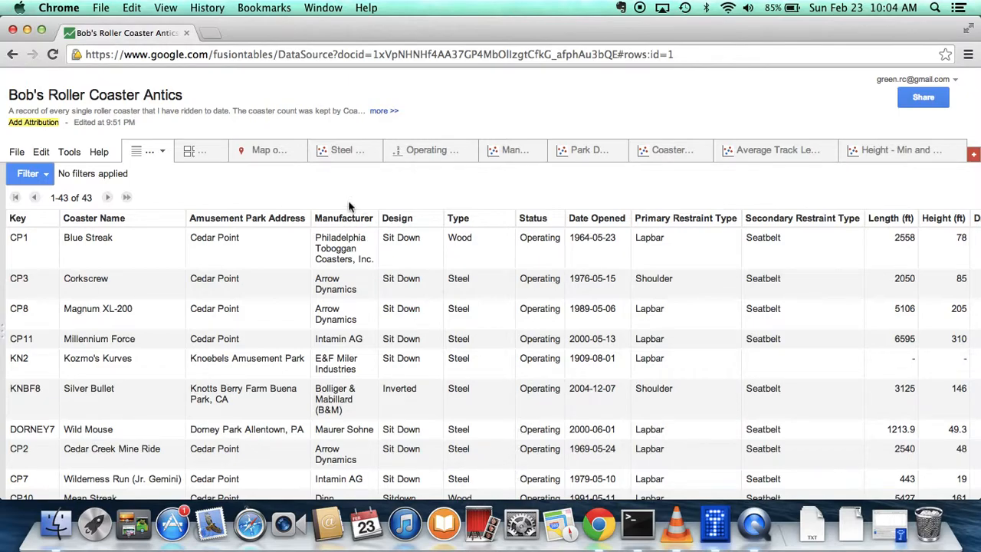
# Open the public tables search and search the web tables for "Ohio Weather"
pyautogui.click(100, 151)
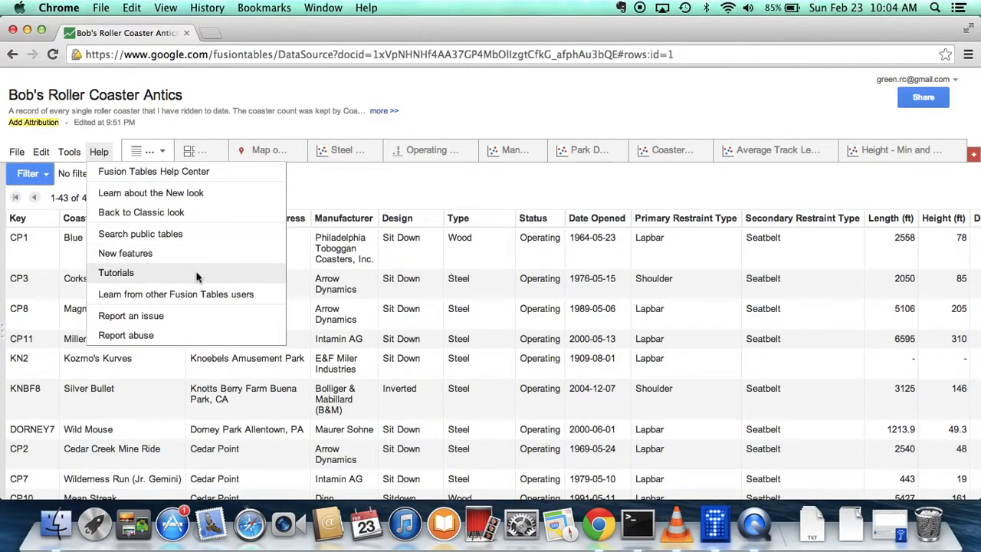
pyautogui.click(177, 234)
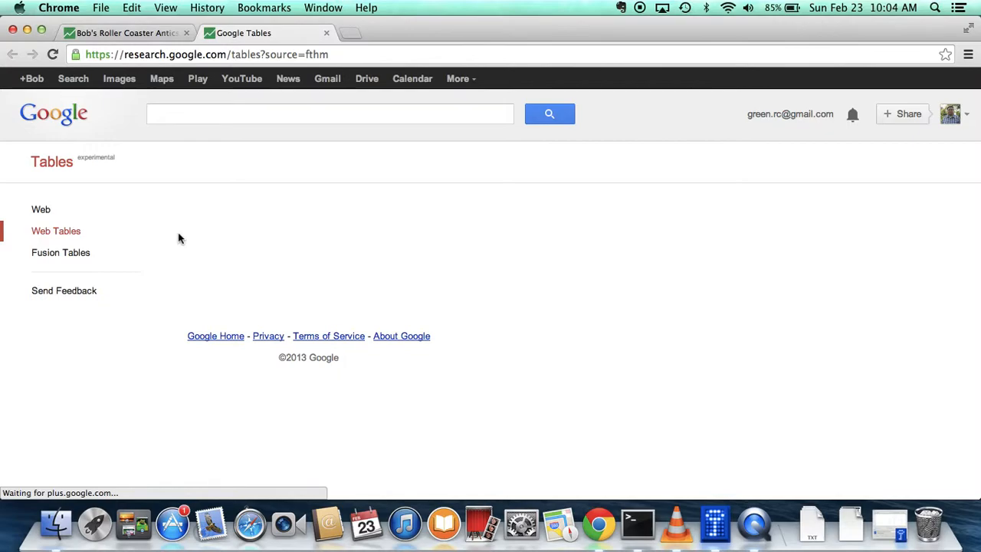
pyautogui.click(250, 115)
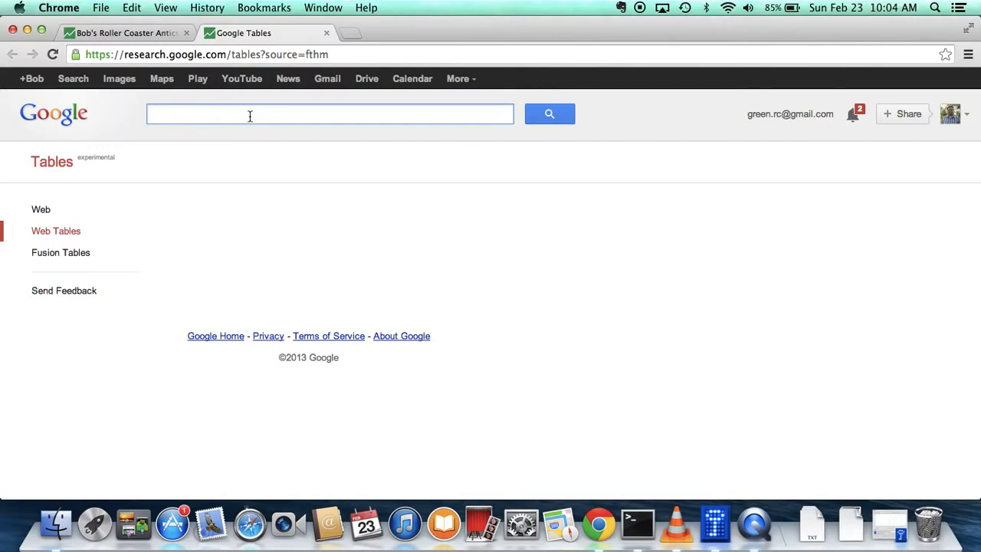
pyautogui.write('oHIO')
pyautogui.press('BackSpace')
pyautogui.press('BackSpace')
pyautogui.press('BackSpace')
pyautogui.press('BackSpace')
pyautogui.press('BackSpace')
pyautogui.write('Ohio W')
pyautogui.write('ath')
pyautogui.press('BackSpace')
pyautogui.press('BackSpace')
pyautogui.press('BackSpace')
pyautogui.write('eather')
pyautogui.press('Return')
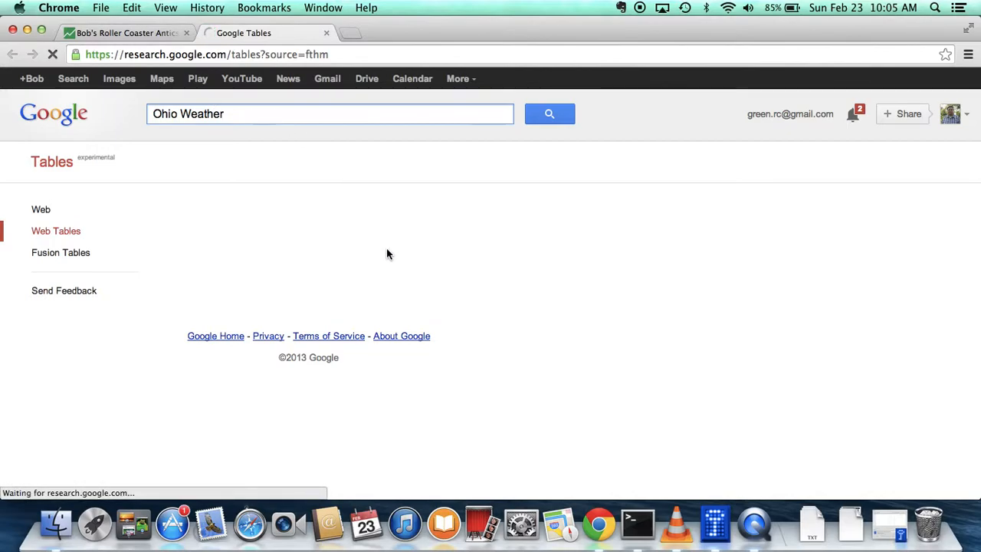
pyautogui.click(562, 119)
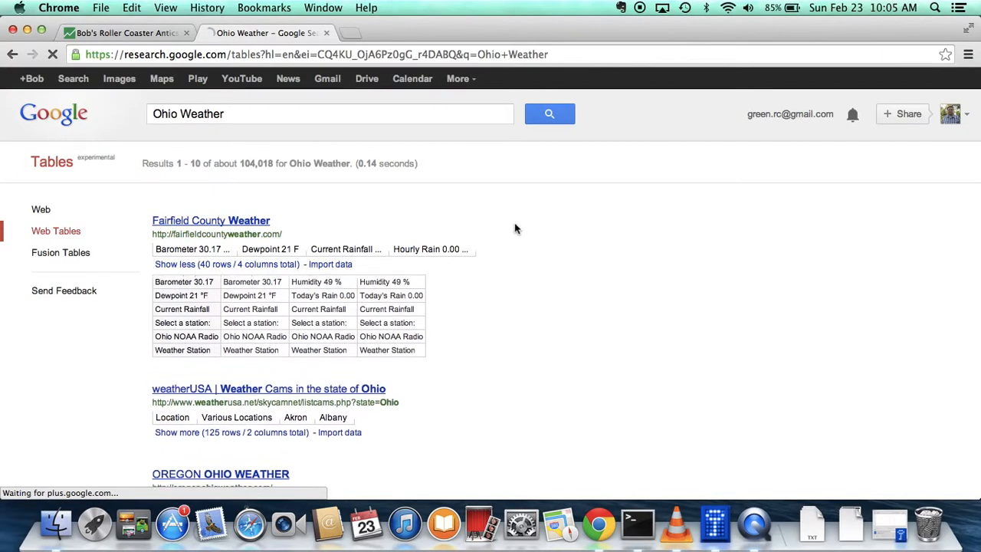
# Browse the Ohio Weather results and expand the preview of the NOAA Weather Radio table
pyautogui.scroll(-2, 602, 332)
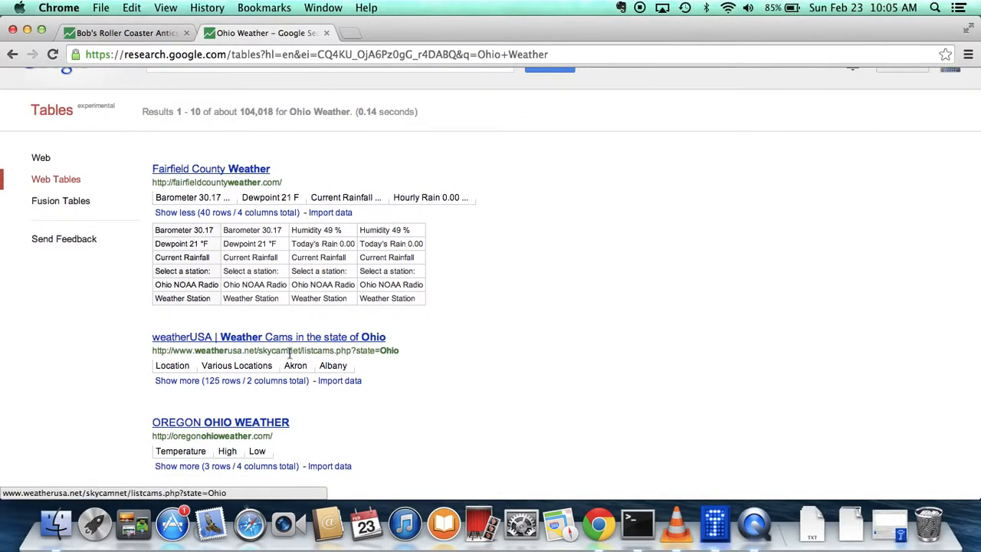
pyautogui.scroll(-3, 451, 375)
pyautogui.scroll(-5, 450, 375)
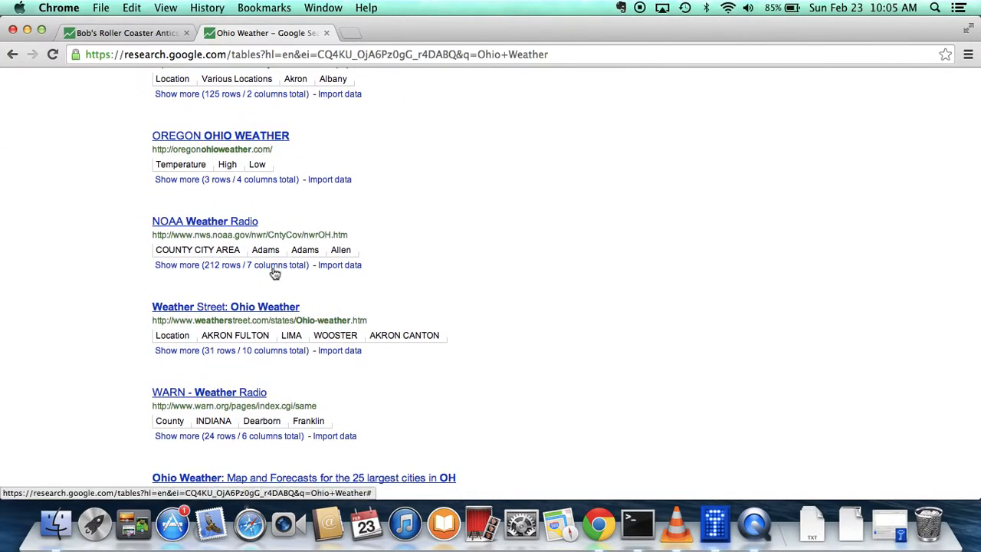
pyautogui.click(273, 268)
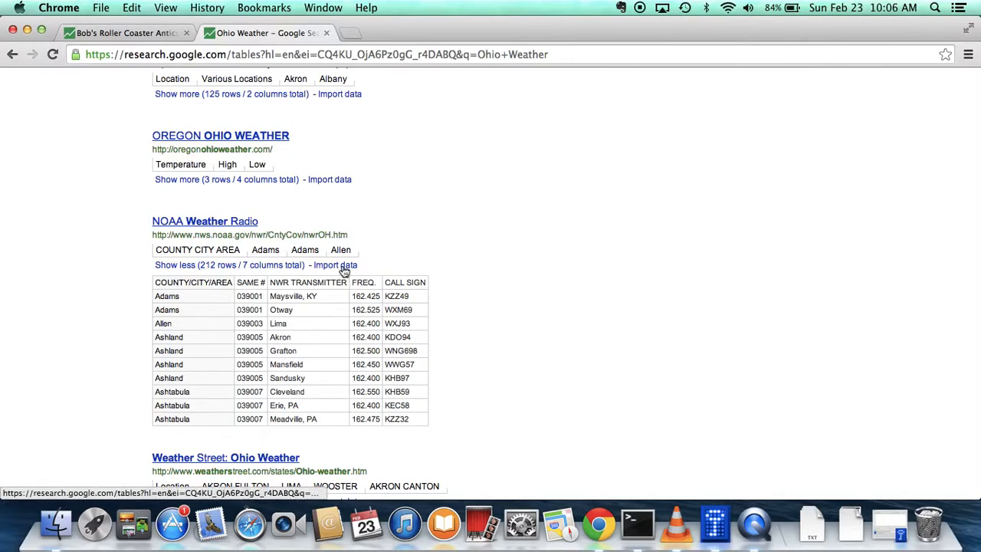
# Return to the roller coaster table and look over its available file operations
pyautogui.click(158, 33)
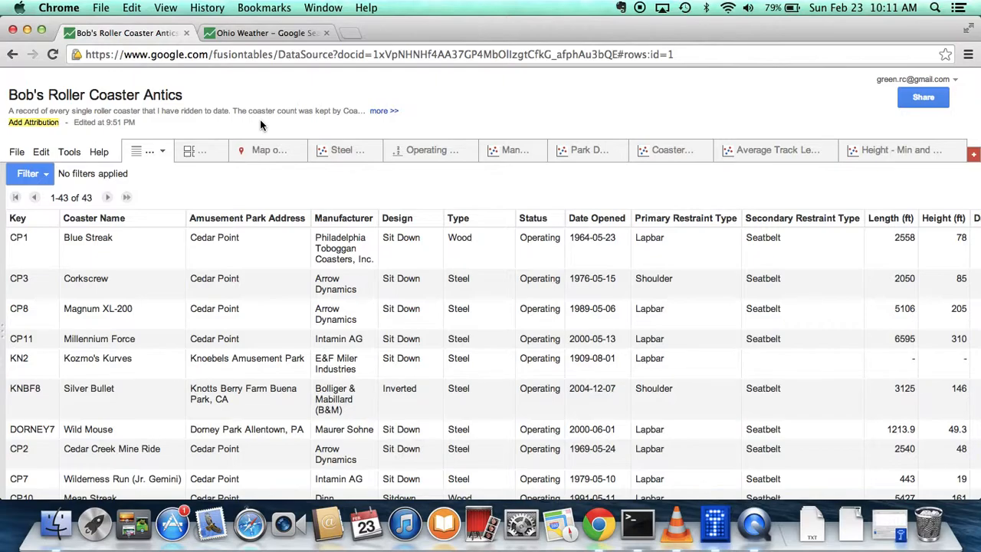
pyautogui.click(17, 153)
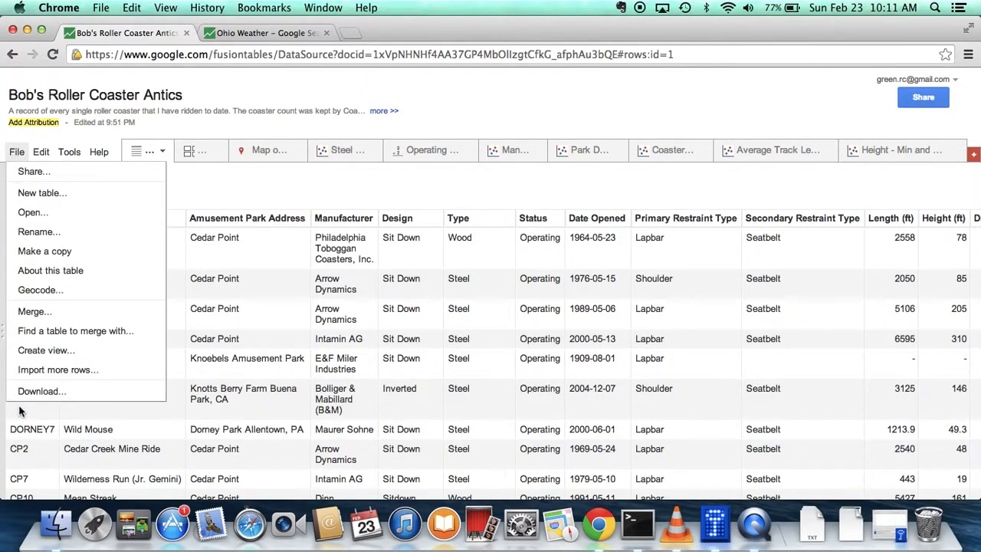
pyautogui.click(436, 115)
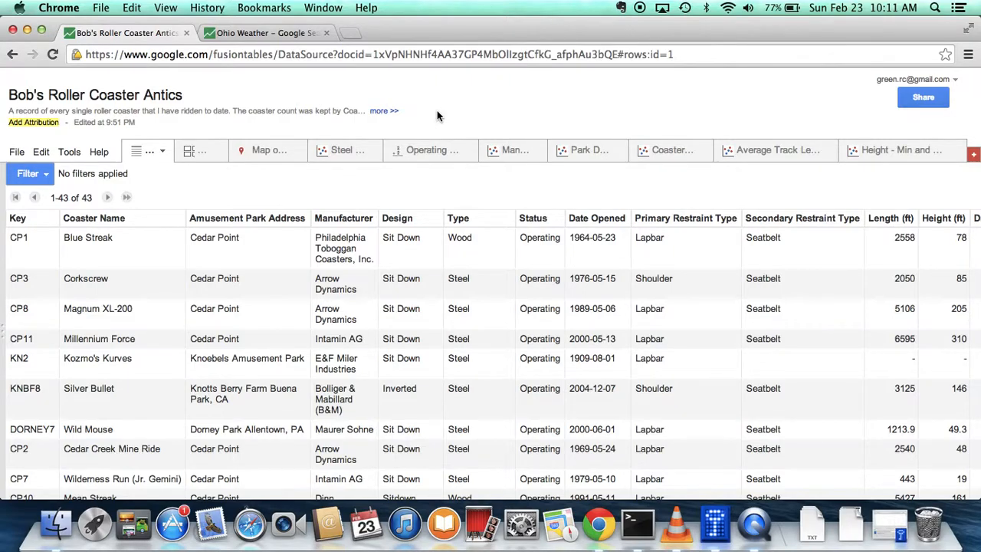
# Open the table's column settings and examine the type and format options for the Coaster Name column
pyautogui.click(40, 155)
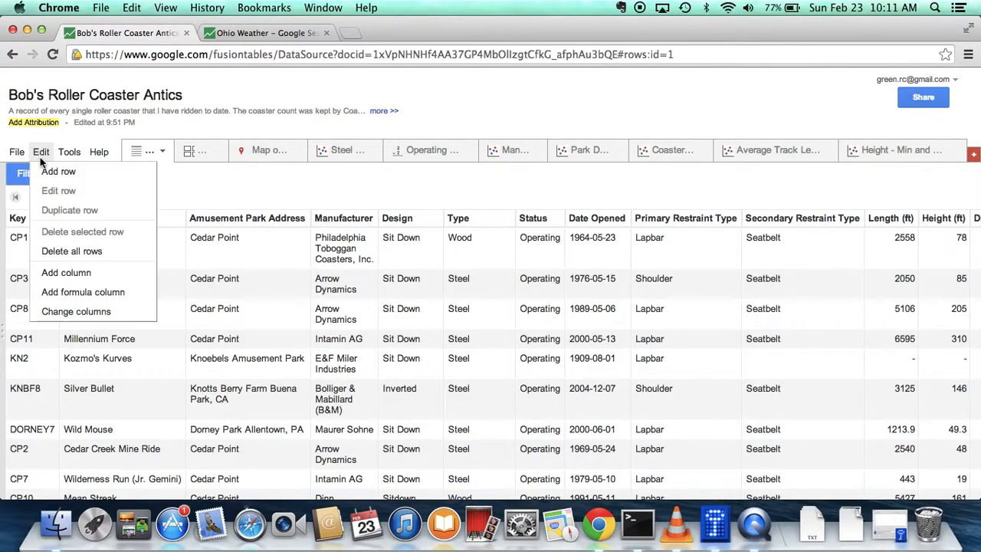
pyautogui.click(80, 312)
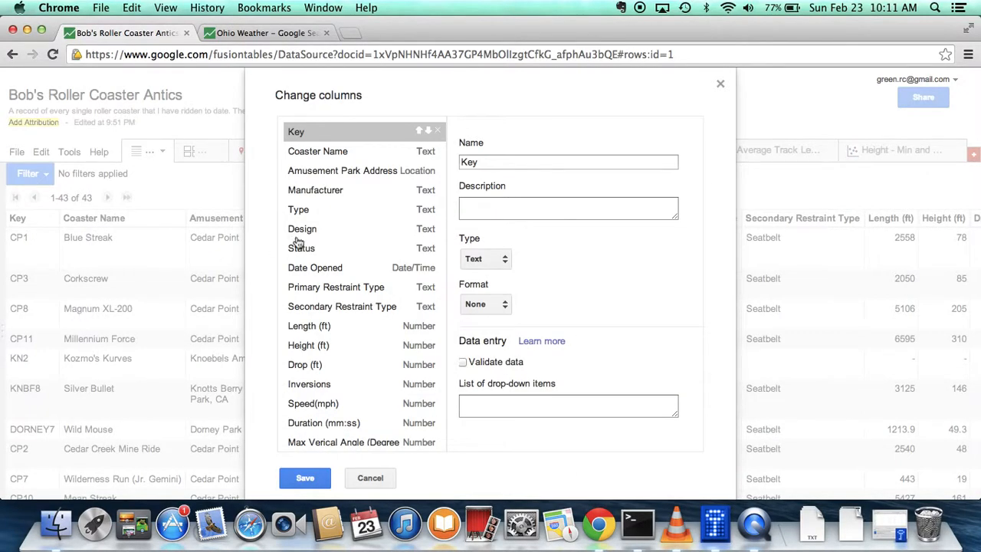
pyautogui.scroll(-5, 423, 329)
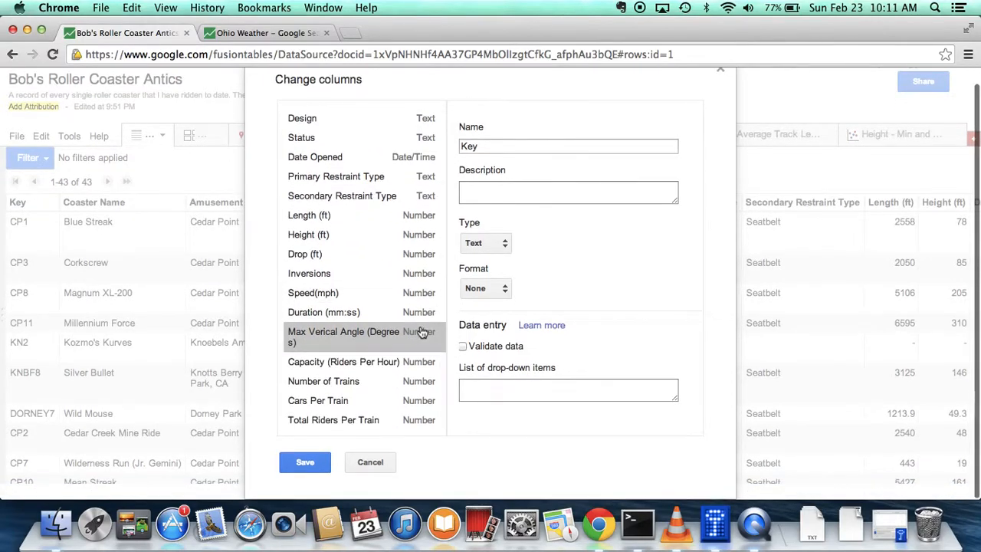
pyautogui.scroll(5, 417, 223)
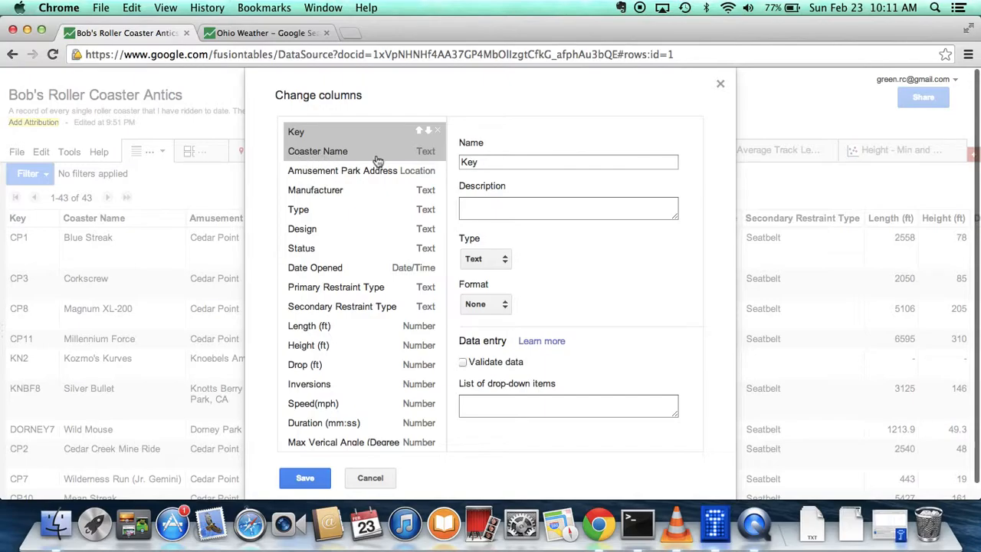
pyautogui.click(430, 156)
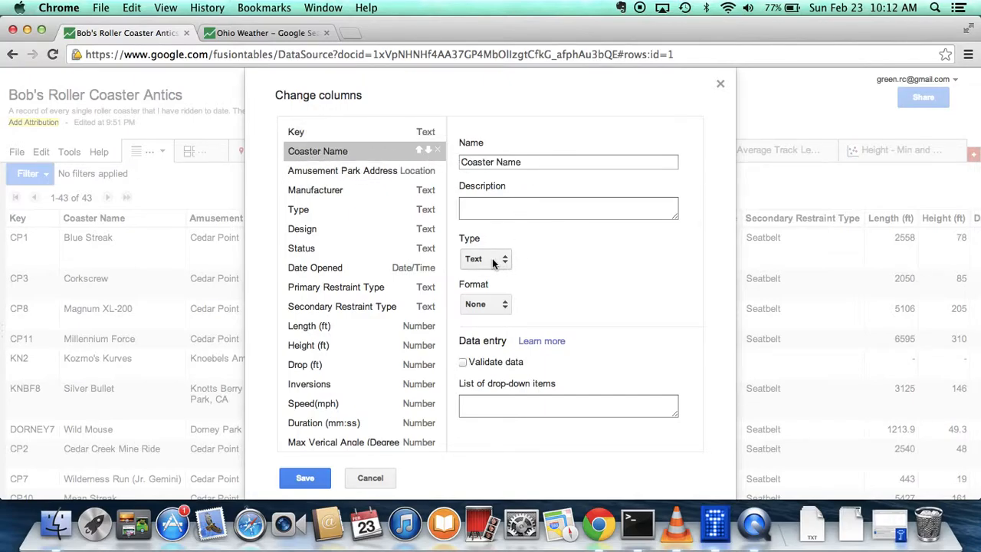
pyautogui.click(502, 308)
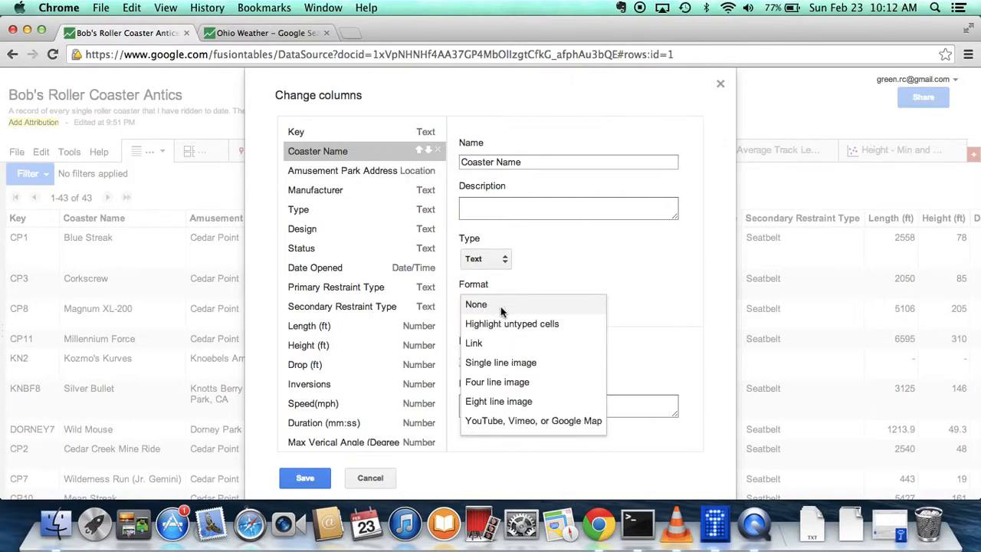
pyautogui.click(527, 290)
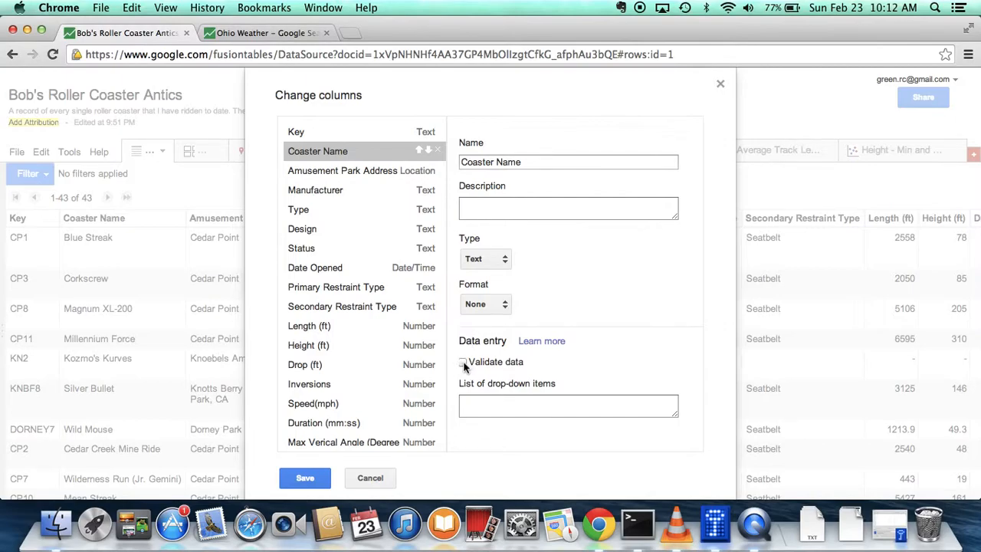
# Examine the Date Opened and Primary Restraint Type column settings, and close the column settings without saving
pyautogui.click(336, 268)
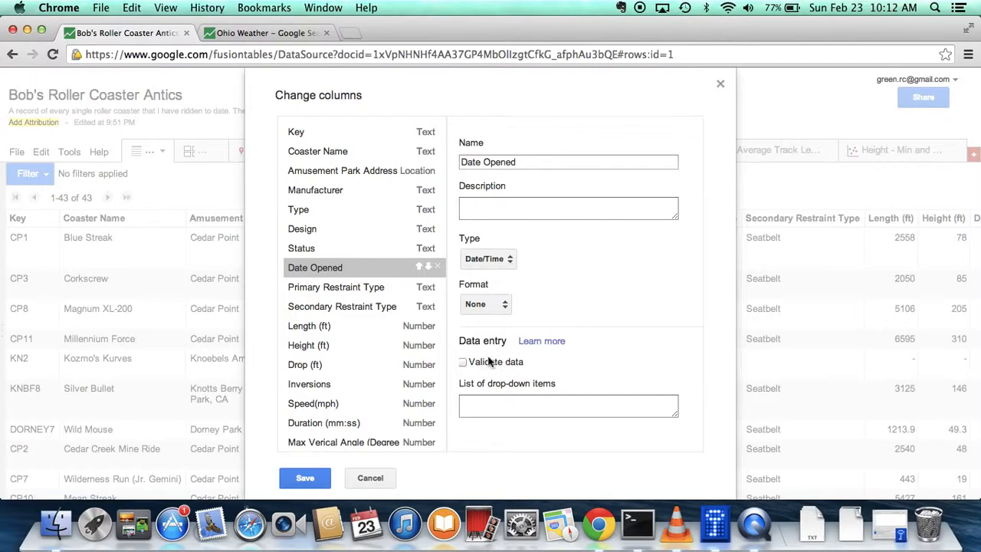
pyautogui.click(374, 287)
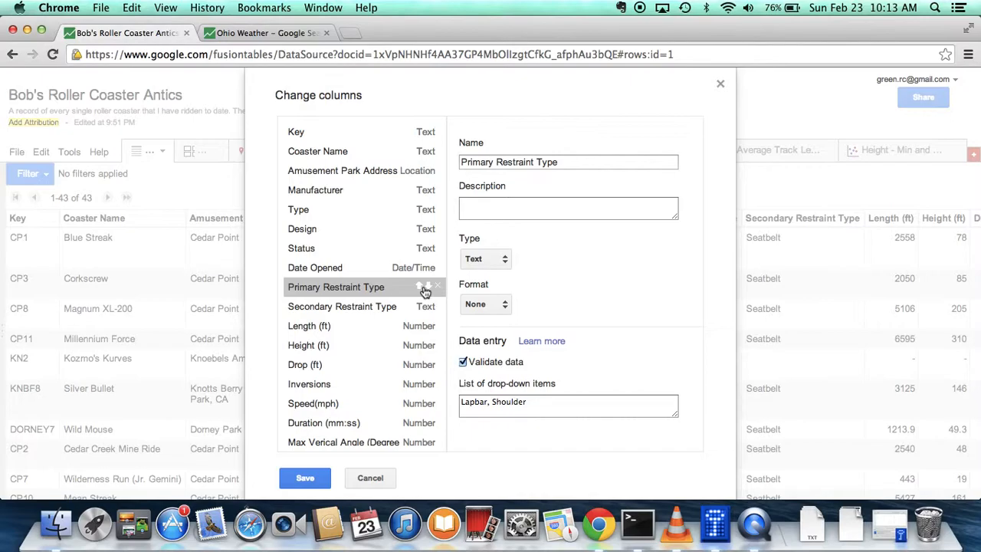
pyautogui.click(370, 477)
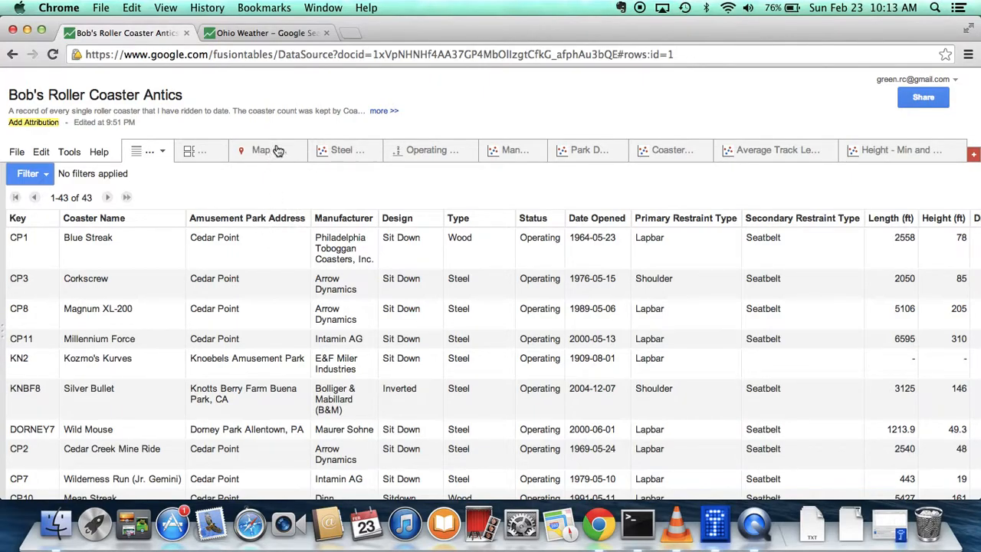
# View the map of the amusement park locations and return to the table rows
pyautogui.click(276, 150)
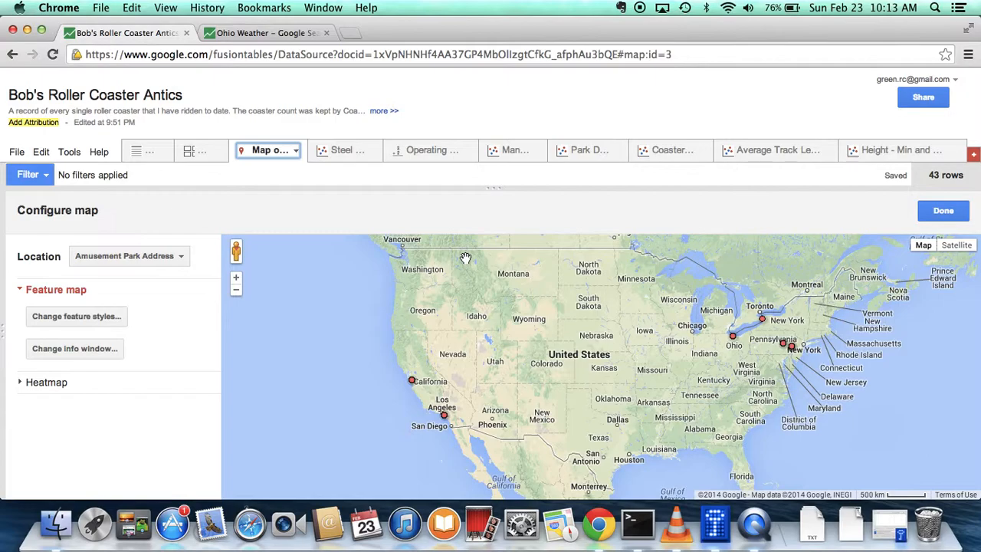
pyautogui.click(143, 152)
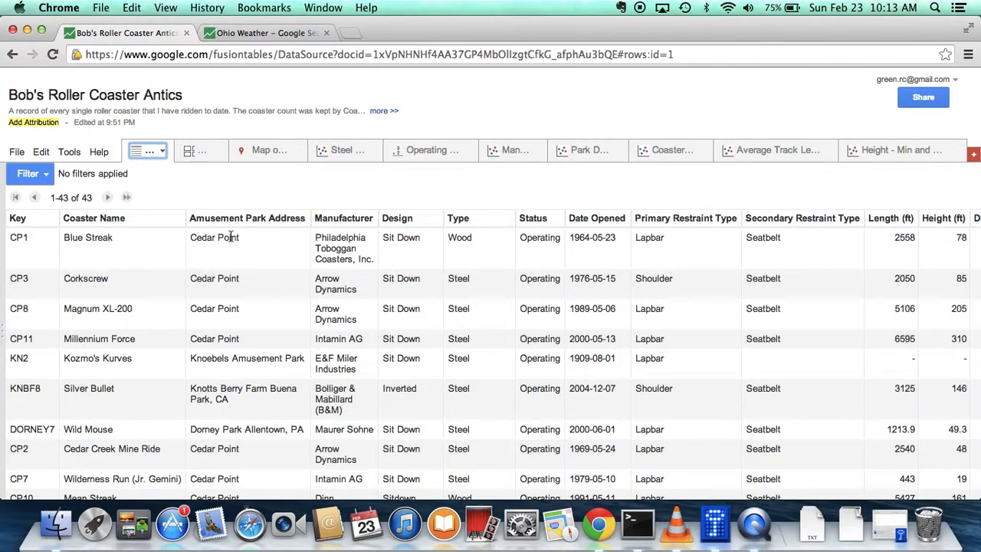
# Check the geocoded location of Cedar Point in the Blue Streak row and save the row
pyautogui.click(256, 243)
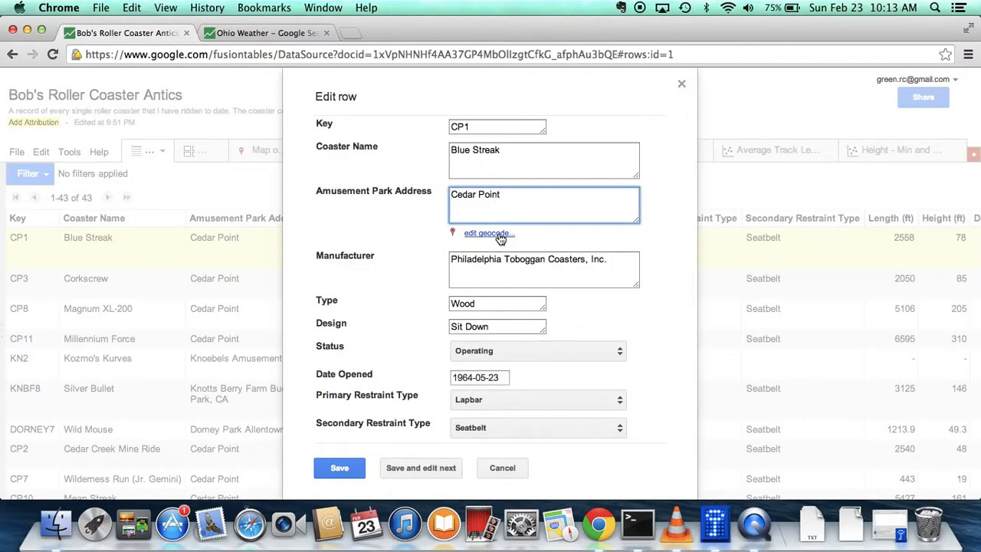
pyautogui.click(503, 468)
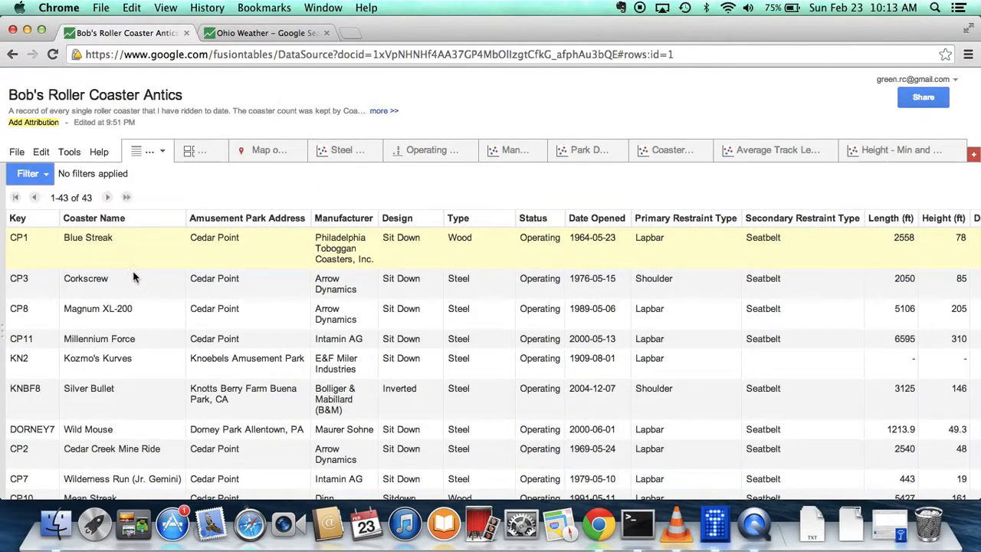
pyautogui.doubleClick(234, 243)
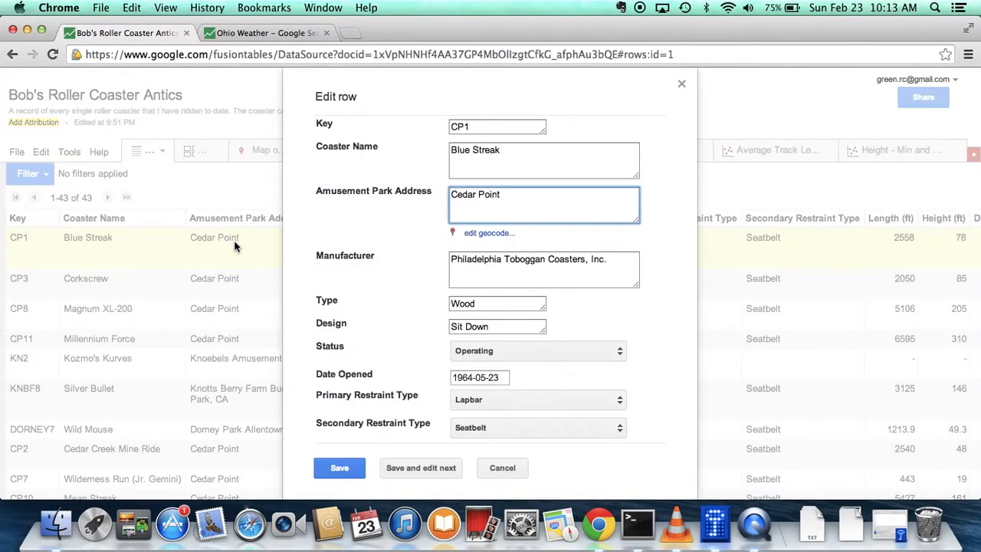
pyautogui.click(489, 233)
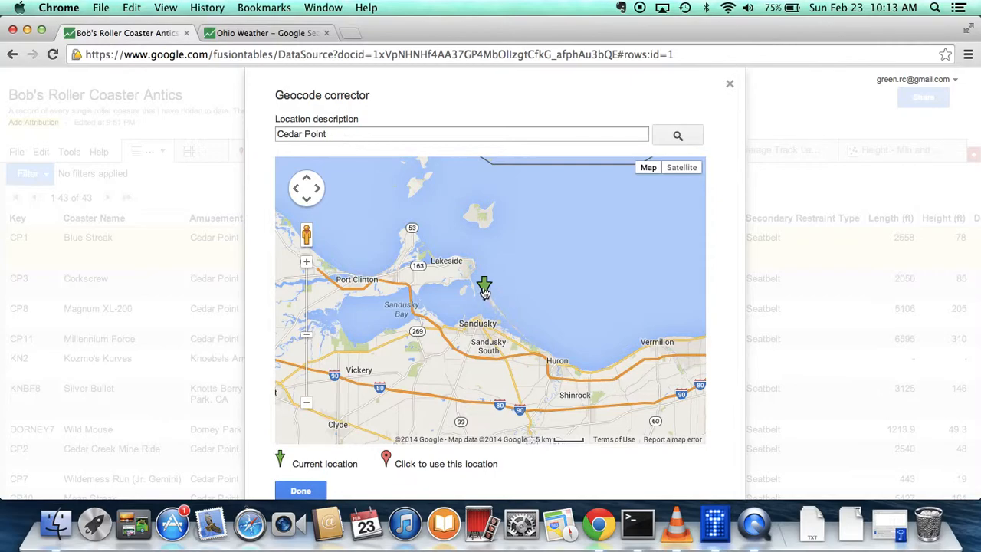
pyautogui.click(318, 491)
pyautogui.click(347, 468)
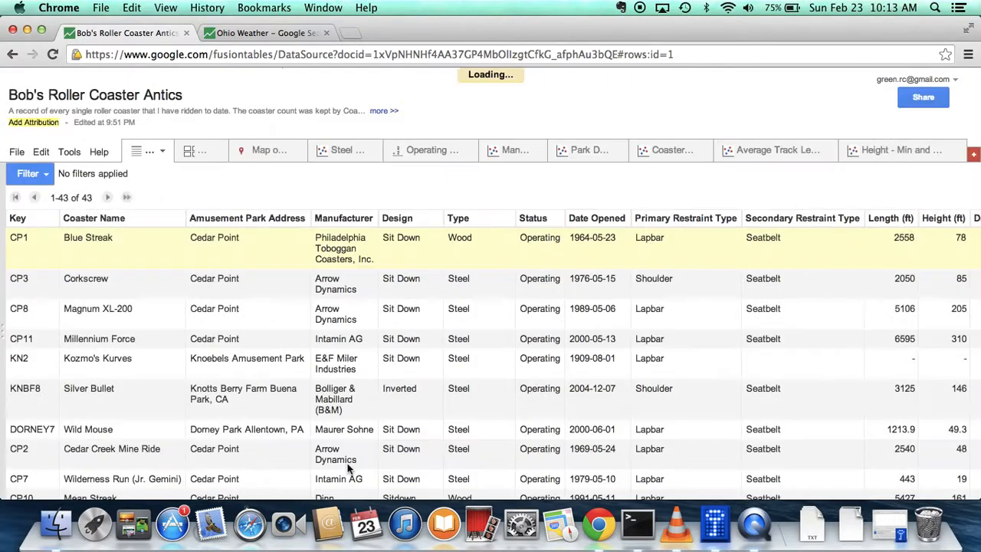
# Compare the mapped amusement park locations with the table rows, finishing on the map
pyautogui.click(263, 151)
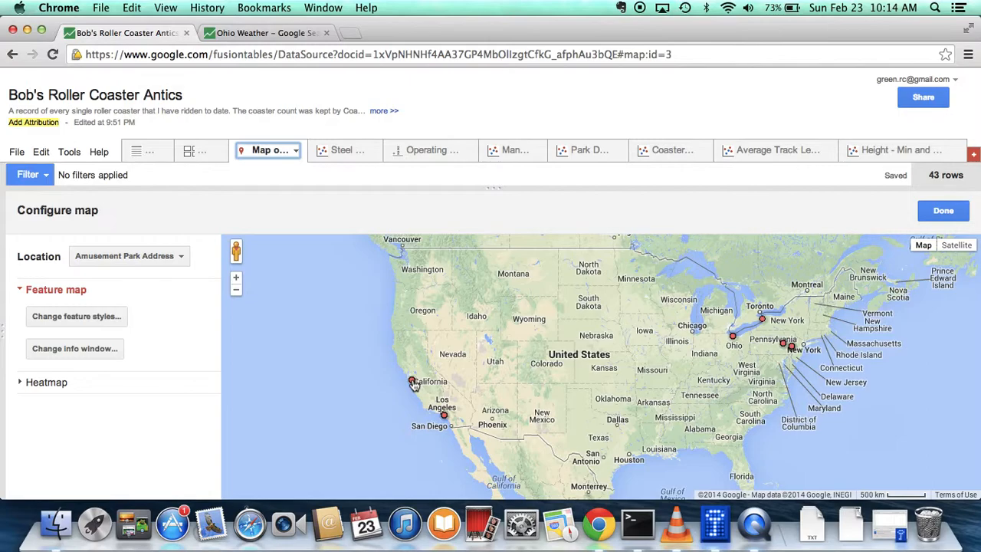
pyautogui.click(134, 151)
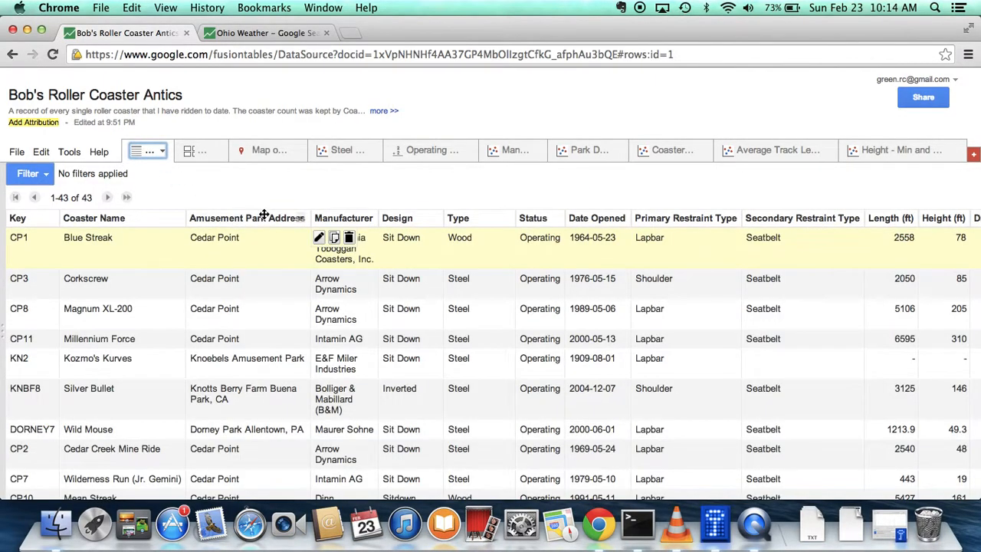
pyautogui.click(268, 150)
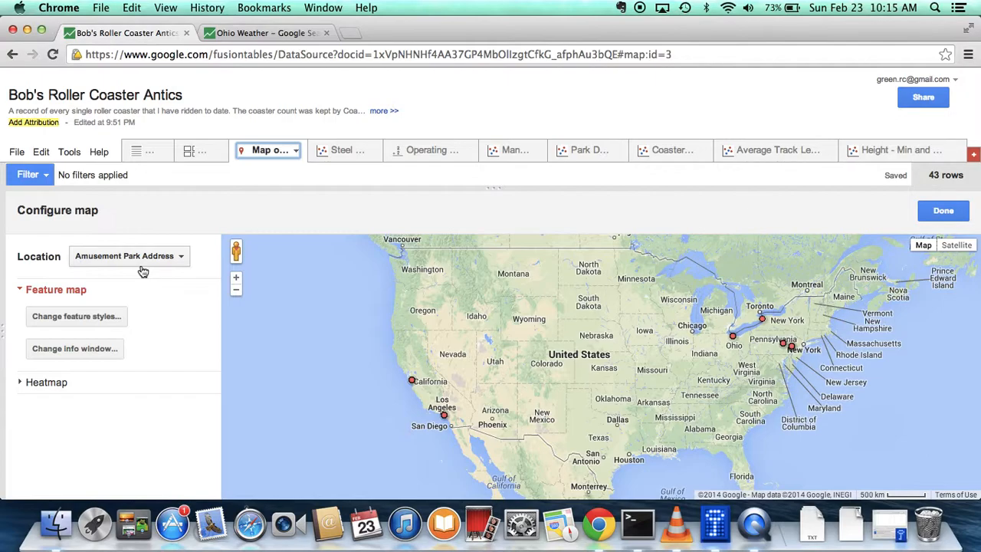
# Open the Steel vs Wood pie chart and examine the coaster counts in its steel and wood slices
pyautogui.click(328, 156)
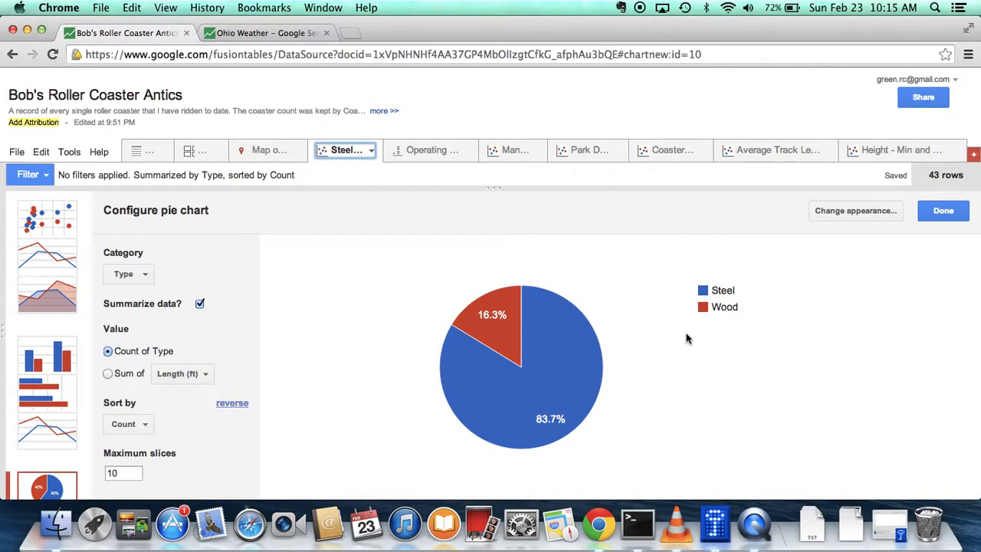
pyautogui.moveTo(560, 414)
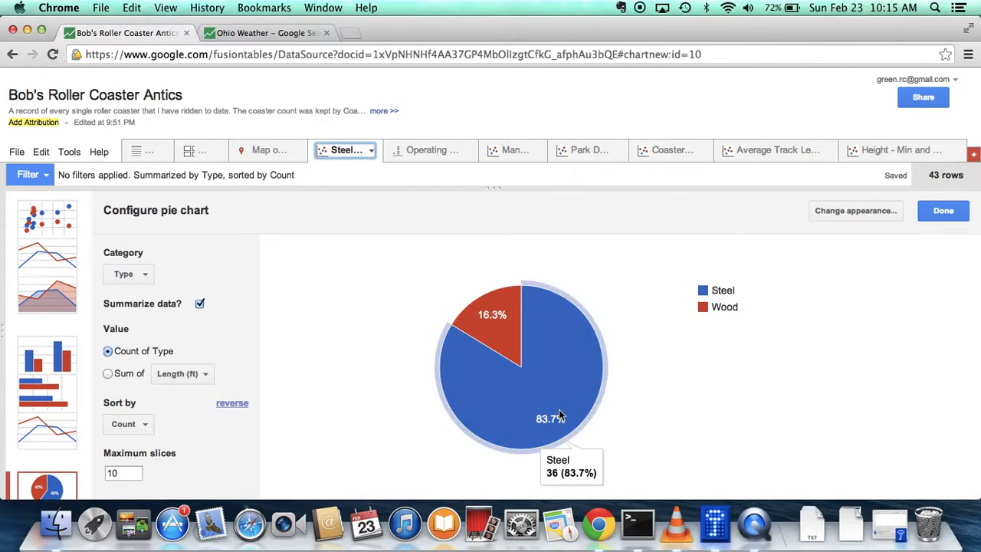
pyautogui.moveTo(506, 325)
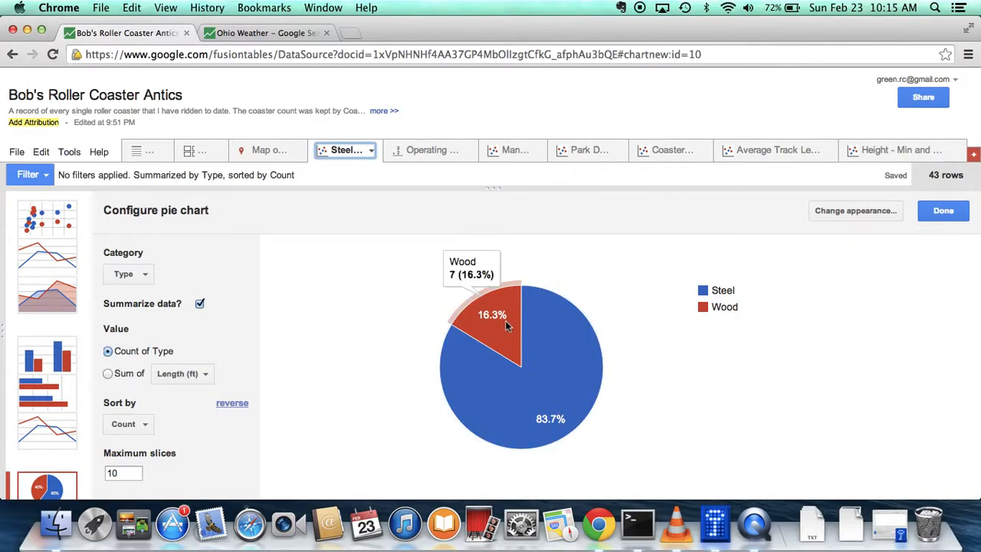
pyautogui.moveTo(534, 372)
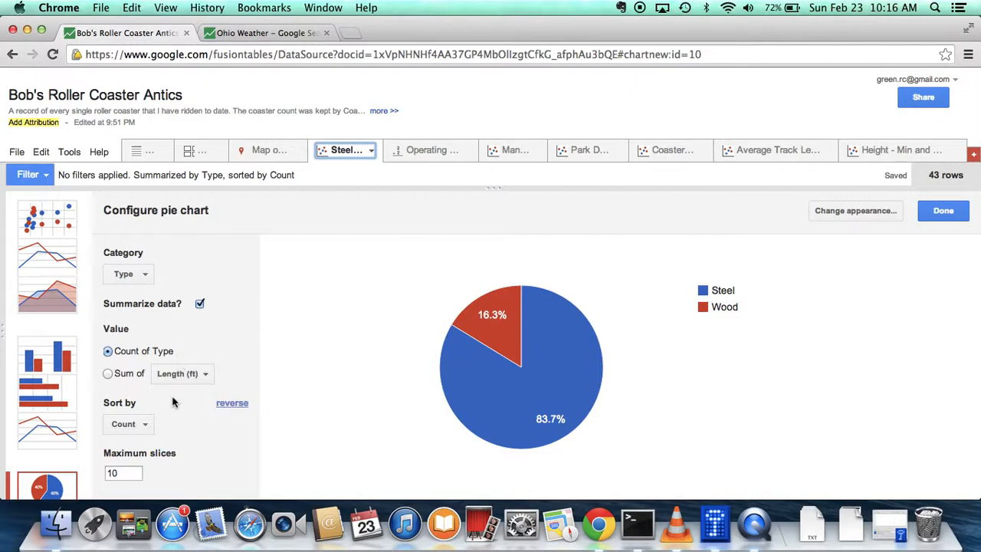
# Remove the operating status summary view from the table
pyautogui.click(420, 152)
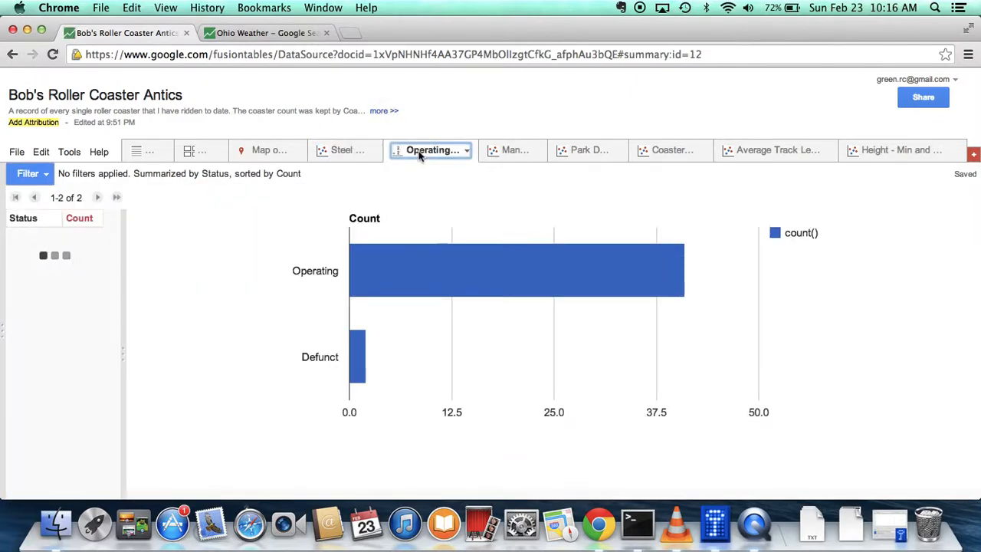
pyautogui.click(465, 152)
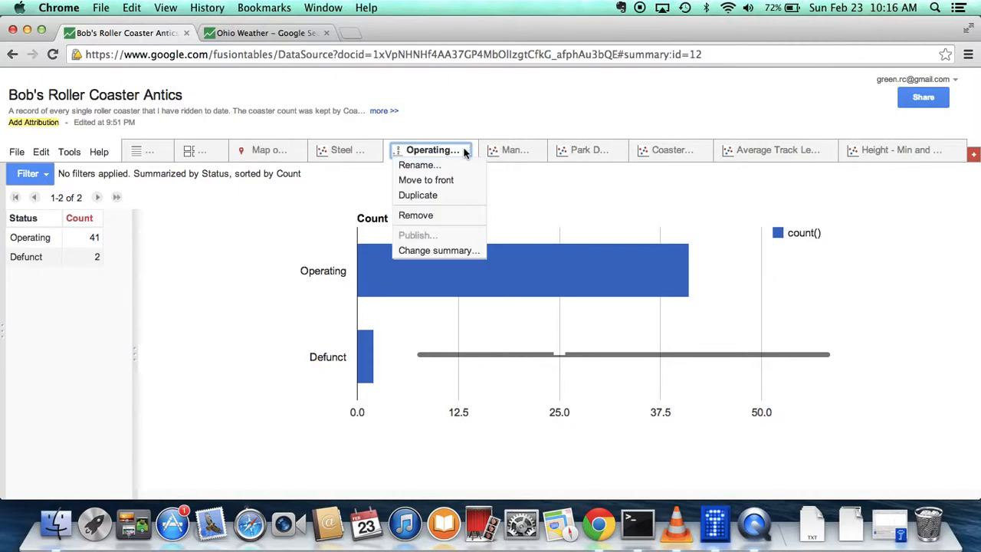
pyautogui.click(430, 217)
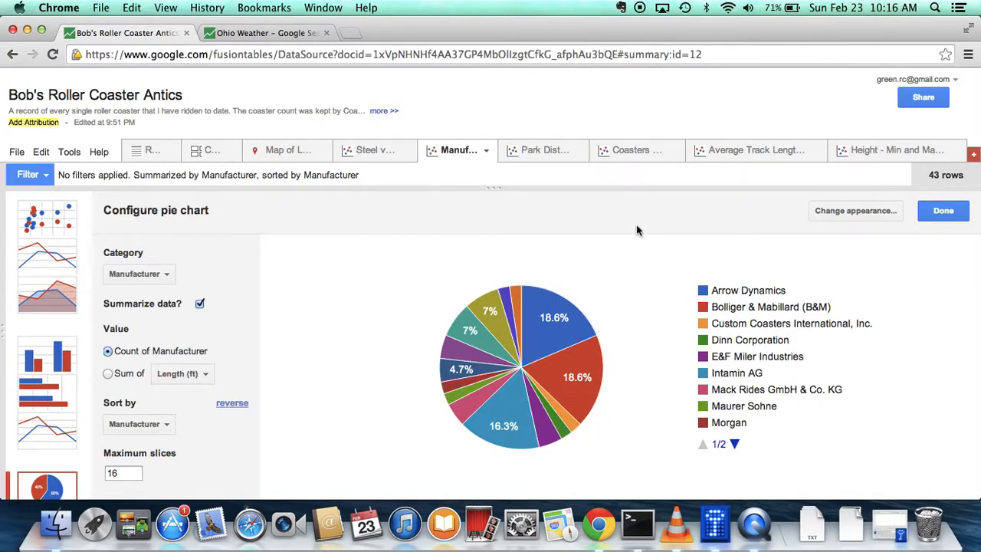
# Examine the largest slices of the manufacturer pie chart and compare them with the table rows, finishing on the chart
pyautogui.moveTo(562, 316)
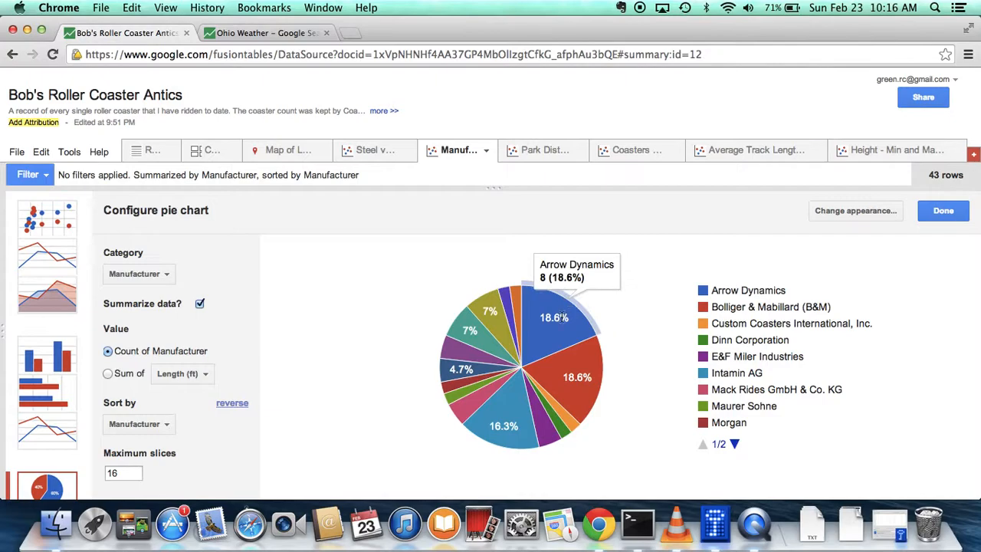
pyautogui.moveTo(572, 348)
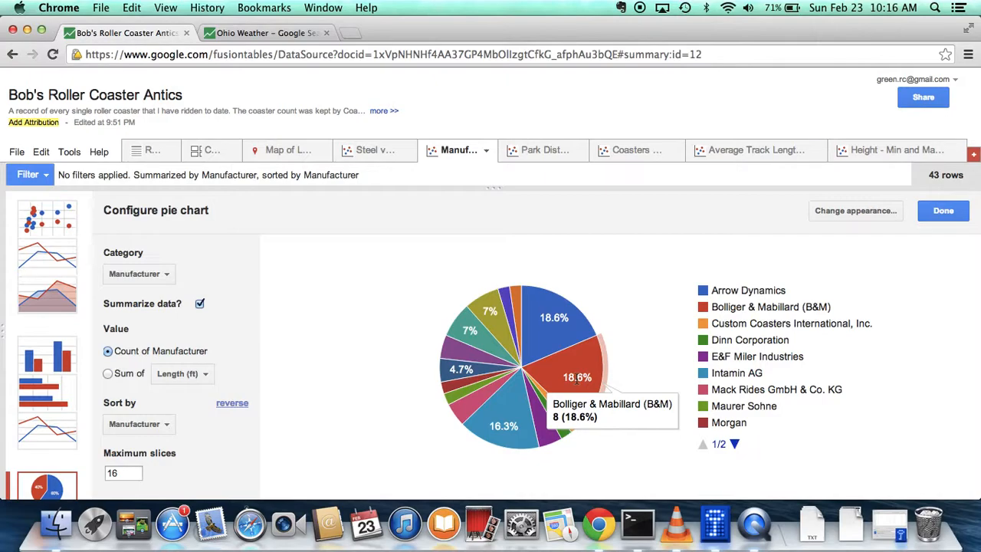
pyautogui.moveTo(499, 406)
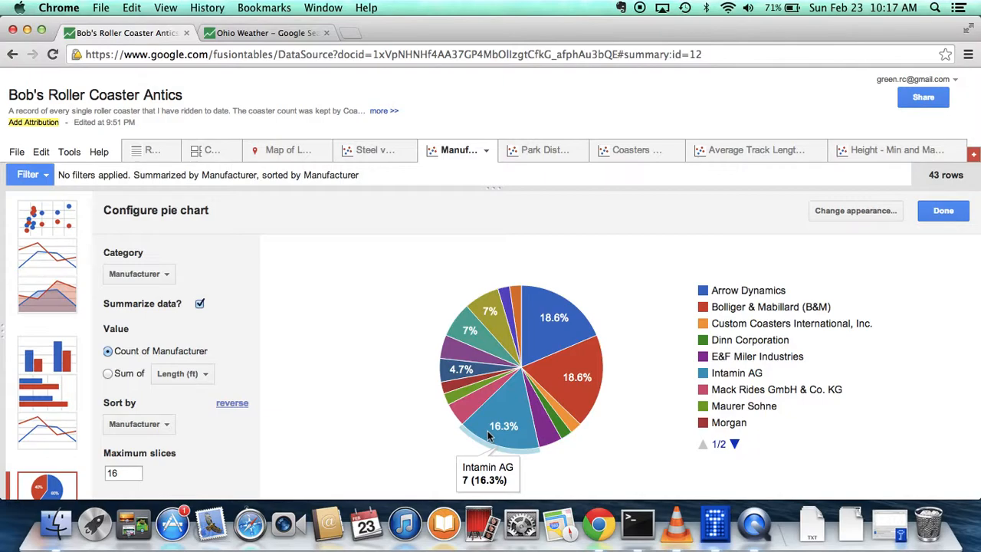
pyautogui.click(149, 155)
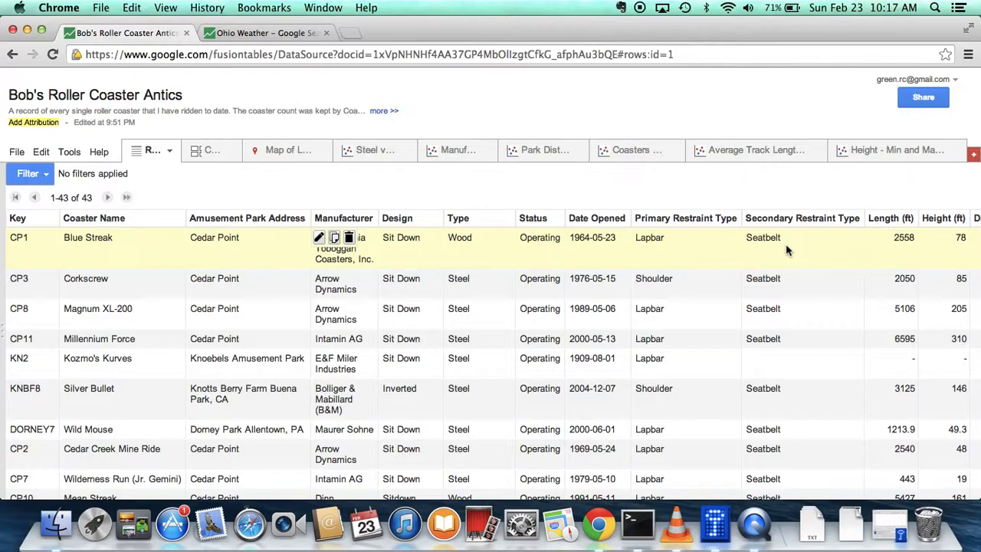
pyautogui.click(452, 154)
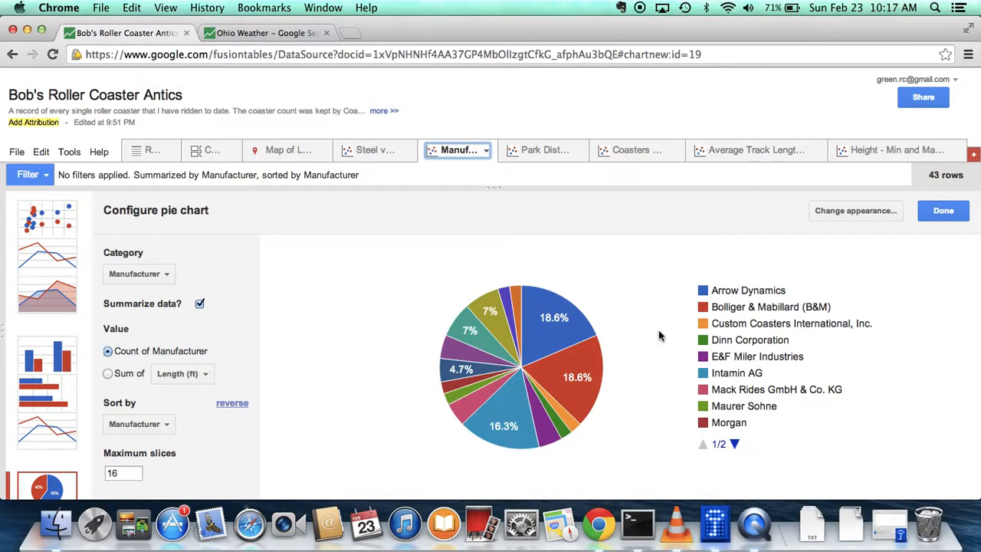
# Examine Cedar Point's slice in the park distribution pie chart and return to the table rows
pyautogui.click(546, 152)
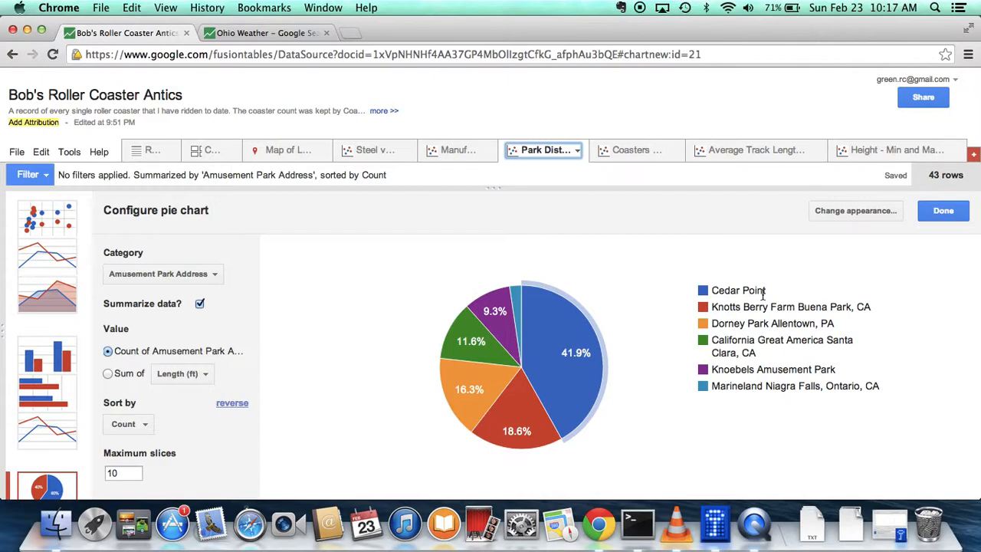
pyautogui.moveTo(573, 354)
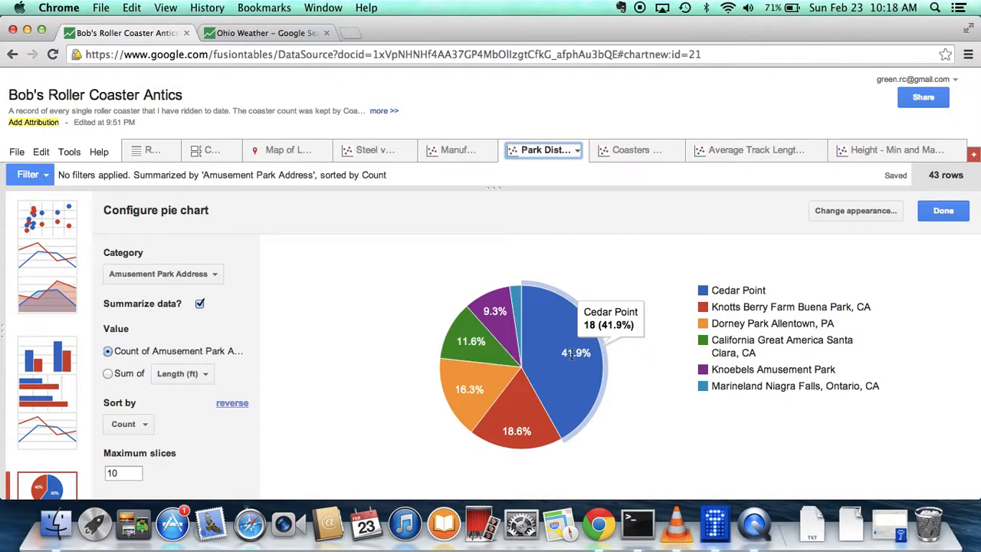
pyautogui.click(145, 153)
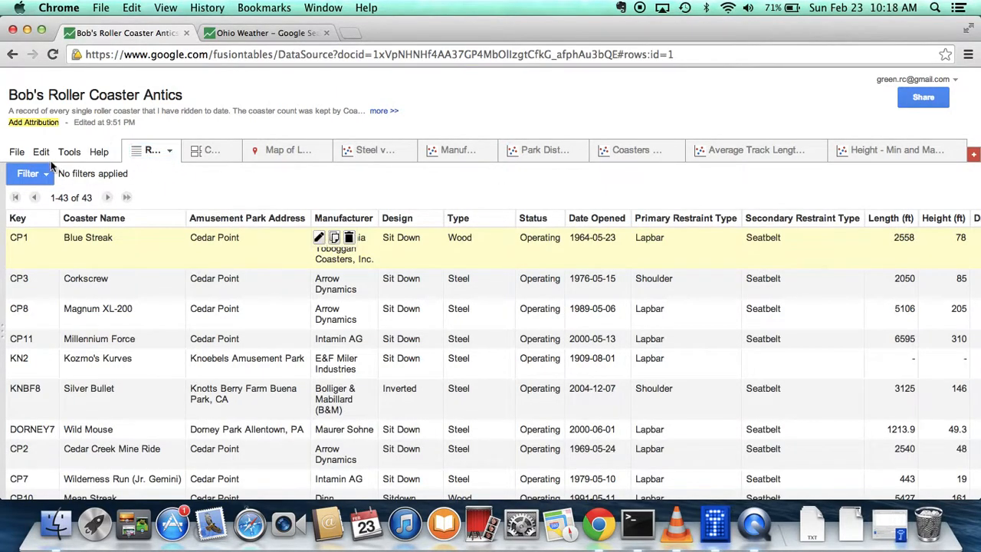
# Filter the rows to Cedar Point by Amusement Park Address and look through the filtered coasters
pyautogui.click(46, 176)
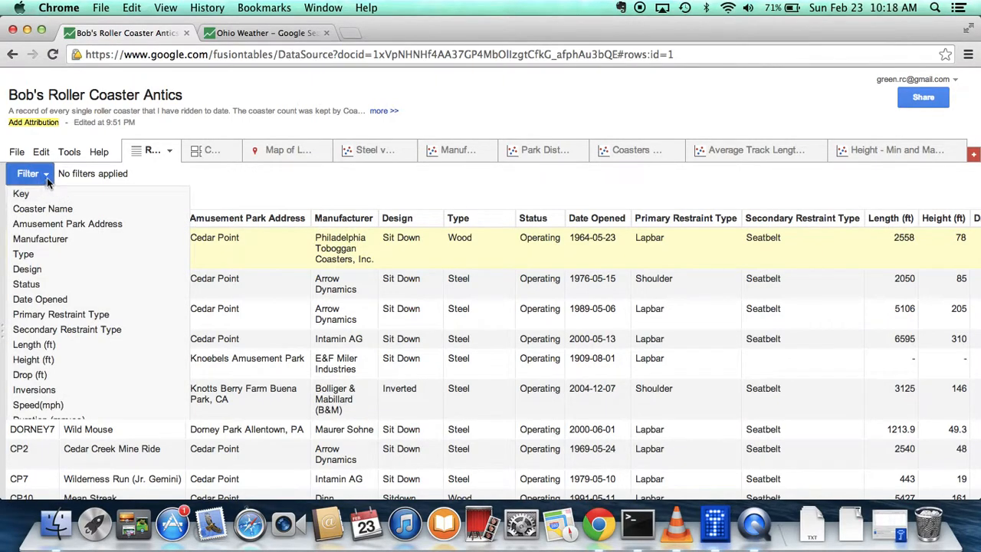
pyautogui.click(48, 175)
pyautogui.click(47, 176)
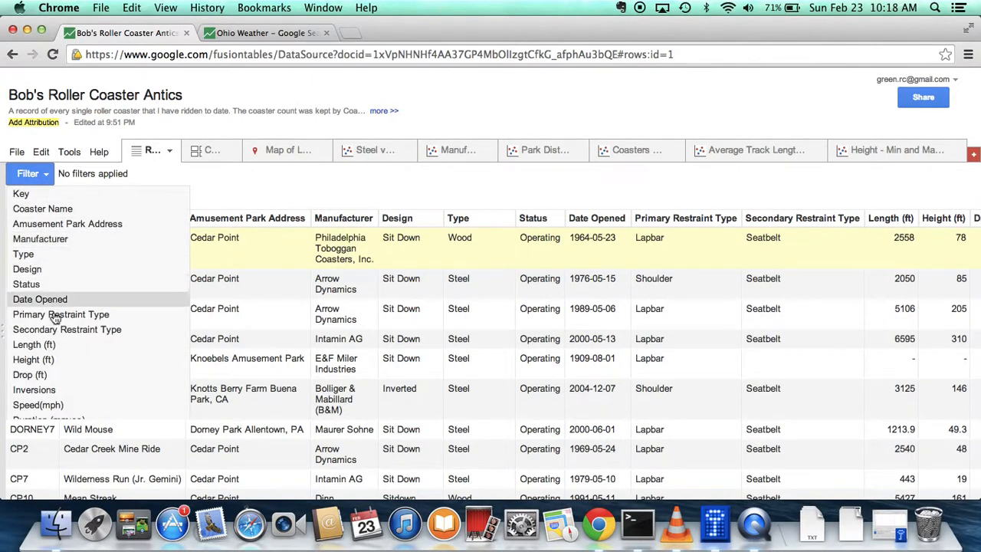
pyautogui.click(66, 225)
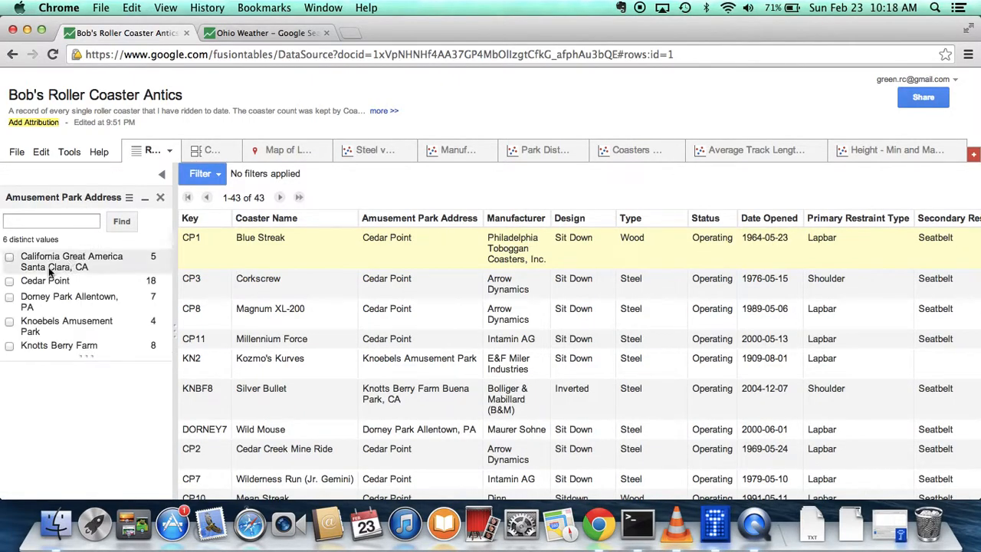
pyautogui.click(9, 281)
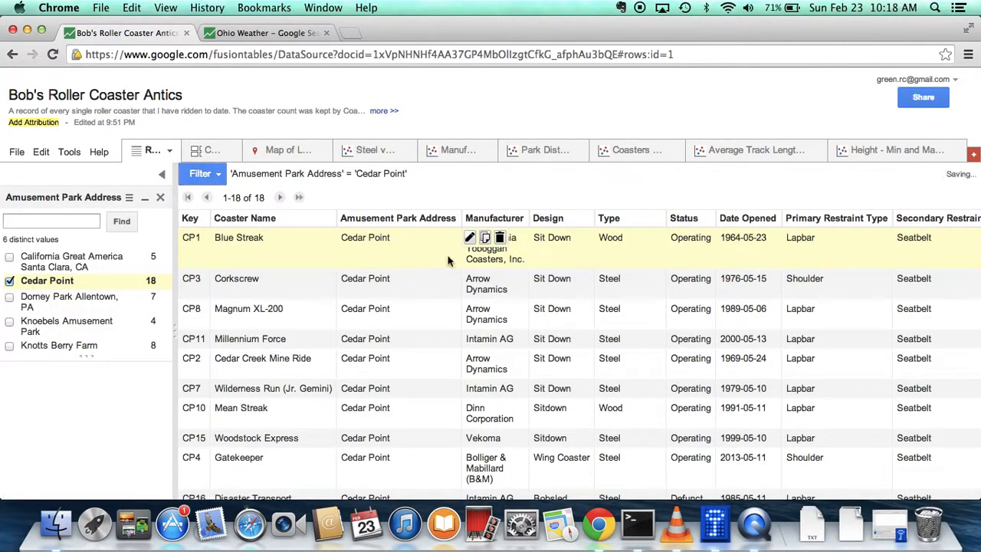
pyautogui.scroll(-3, 700, 404)
pyautogui.scroll(-3, 700, 406)
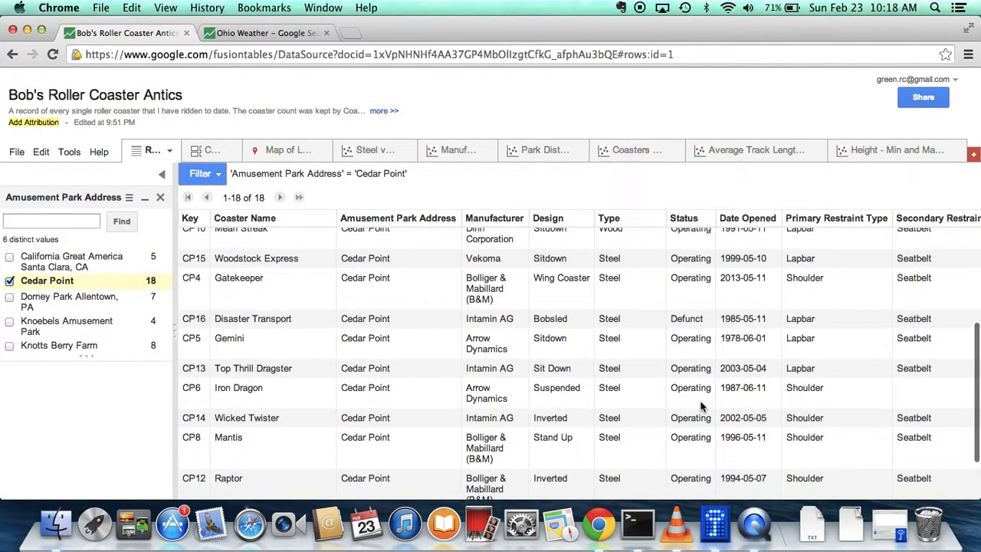
pyautogui.scroll(3, 700, 406)
pyautogui.scroll(3, 700, 406)
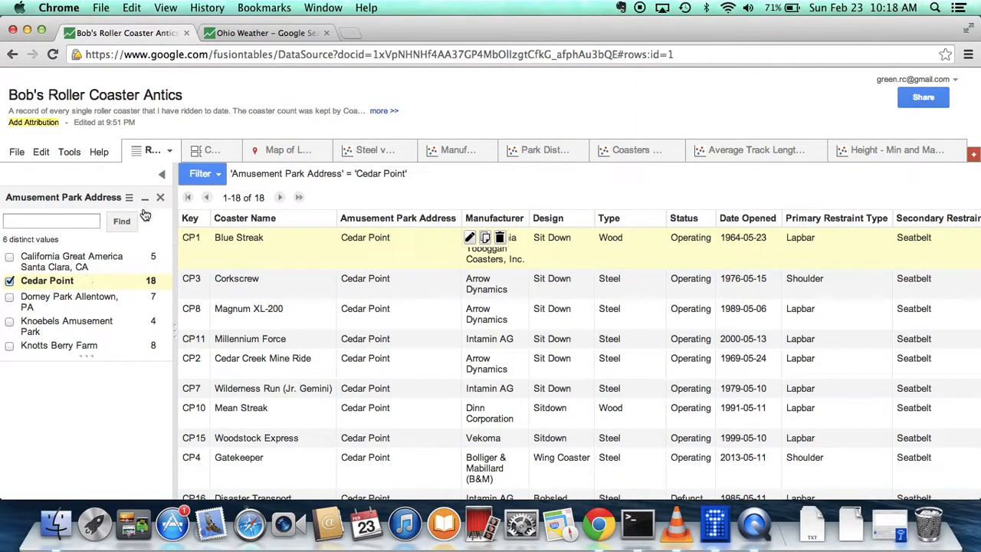
# Clear the Cedar Point filter and collapse the filter pane
pyautogui.click(10, 281)
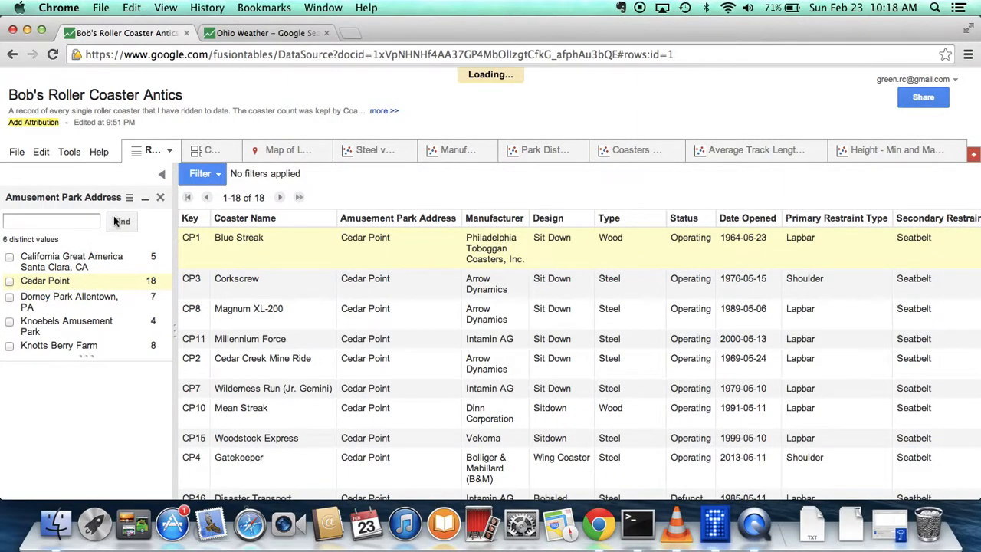
pyautogui.click(161, 174)
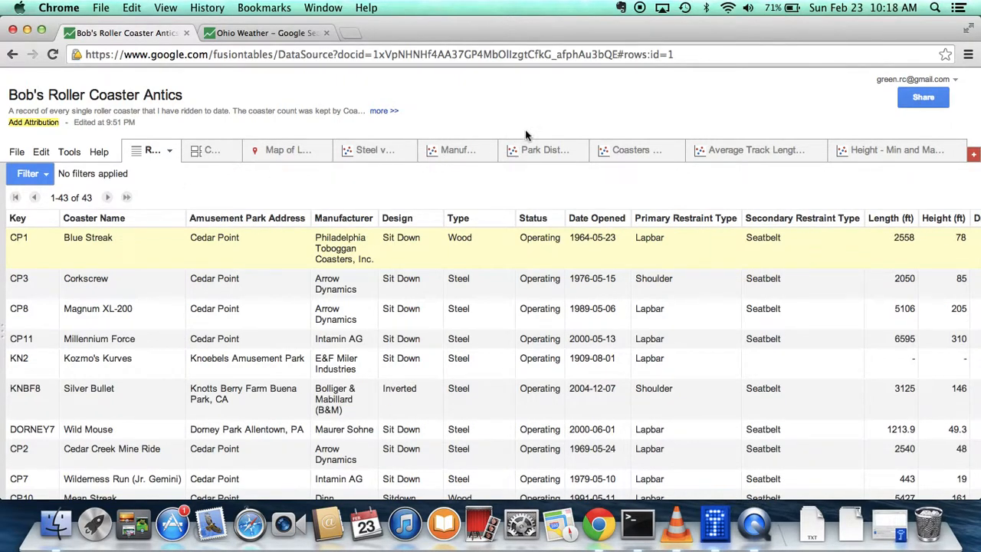
# Compare the park distribution pie chart with the Coasters By Park bar chart, finishing on the bar chart
pyautogui.click(536, 149)
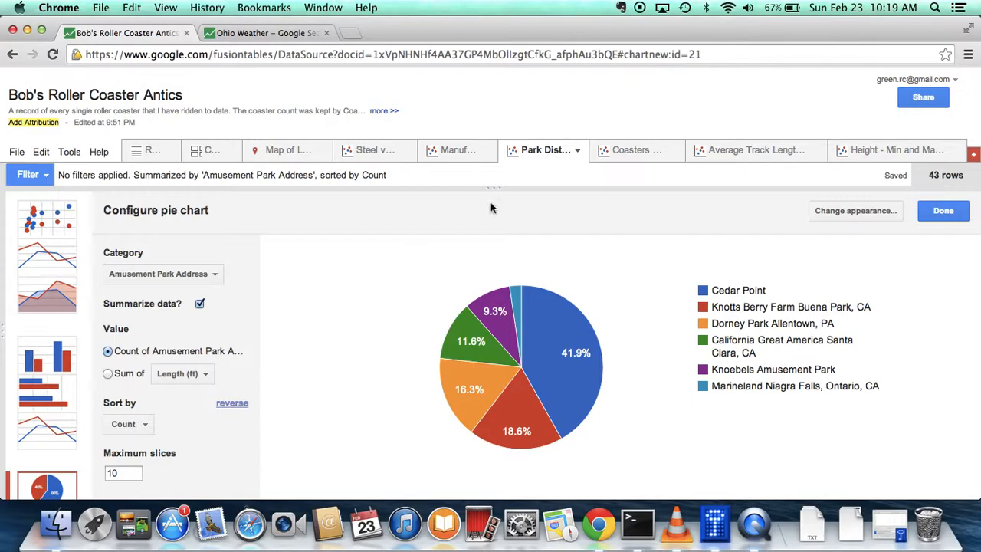
pyautogui.click(626, 153)
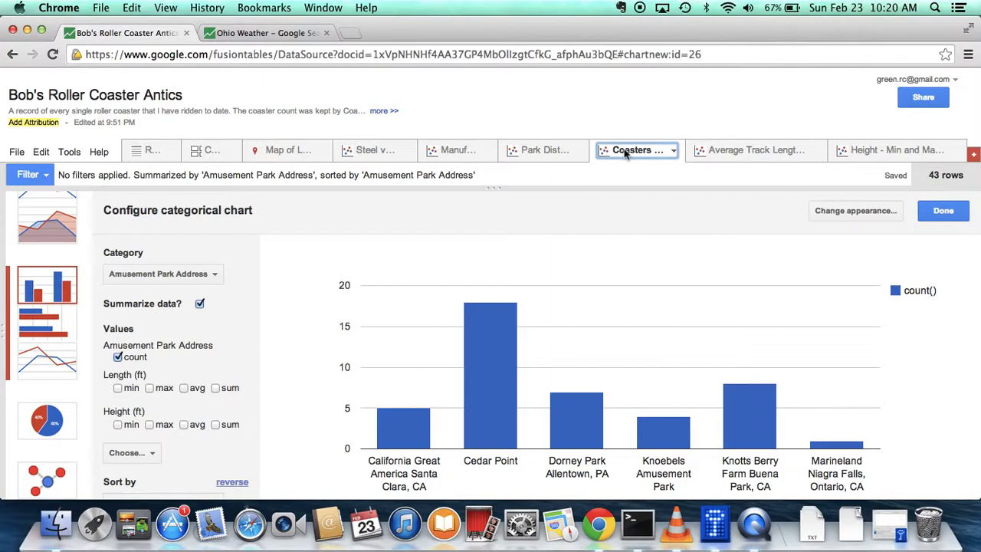
pyautogui.click(538, 156)
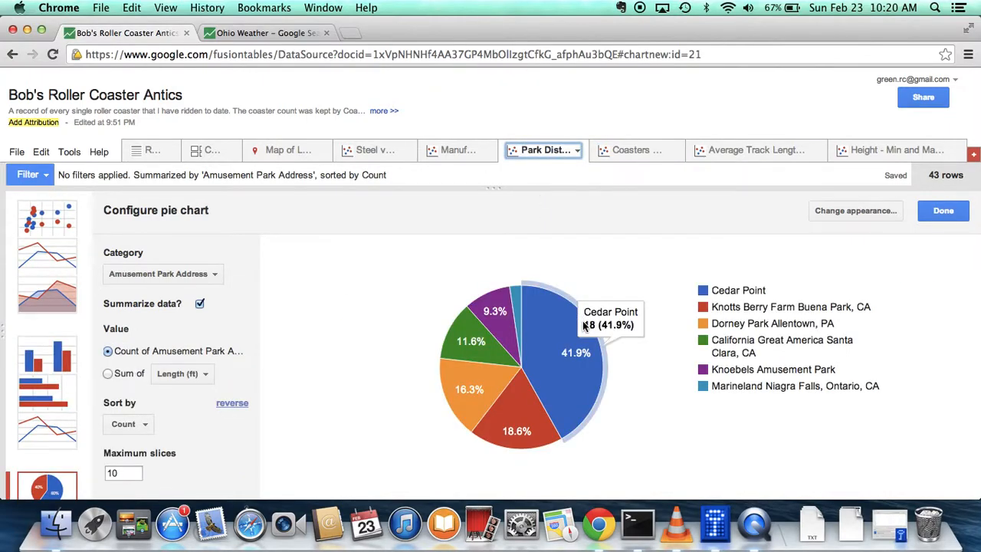
pyautogui.click(621, 158)
pyautogui.moveTo(483, 339)
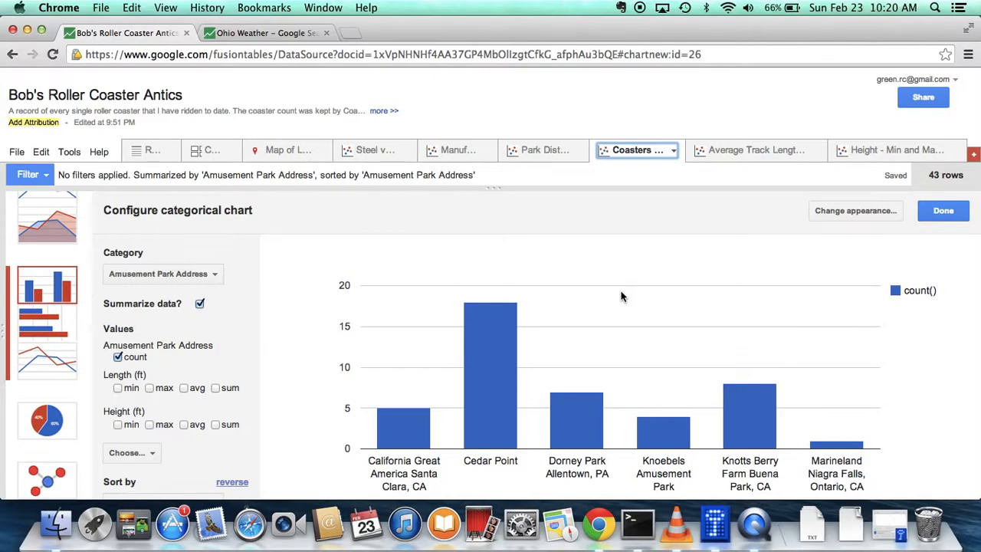
# Open the average track length chart and read the average lengths for wood and steel coasters
pyautogui.click(732, 152)
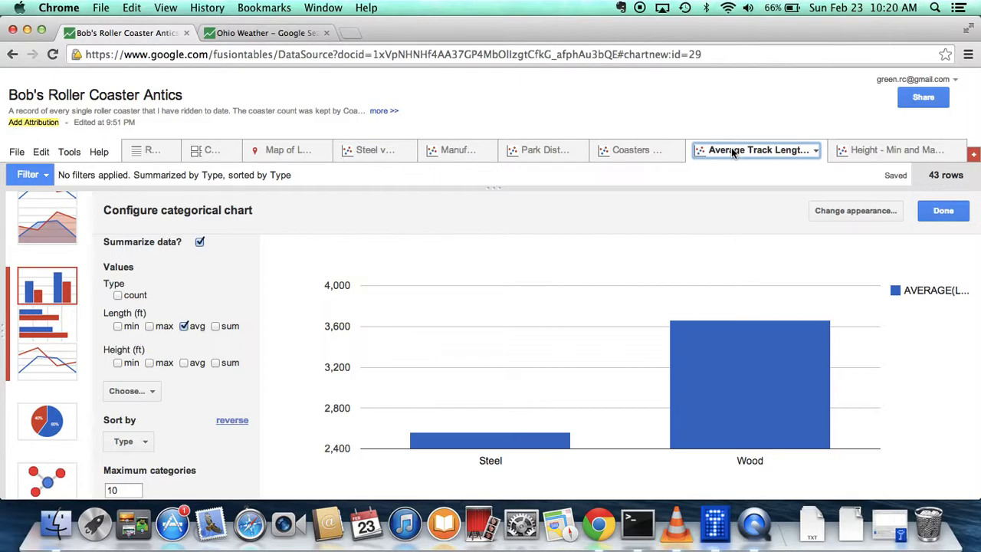
pyautogui.moveTo(728, 366)
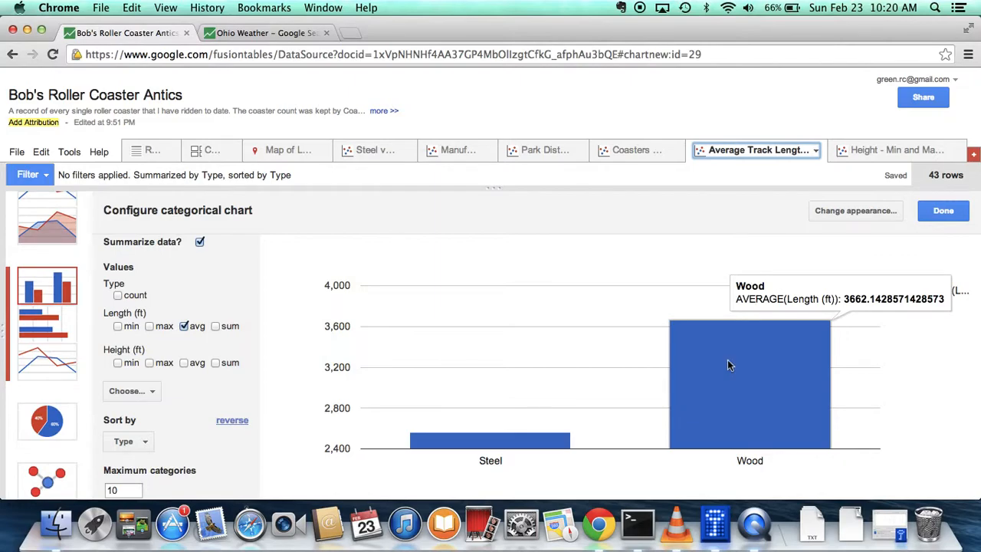
pyautogui.moveTo(510, 446)
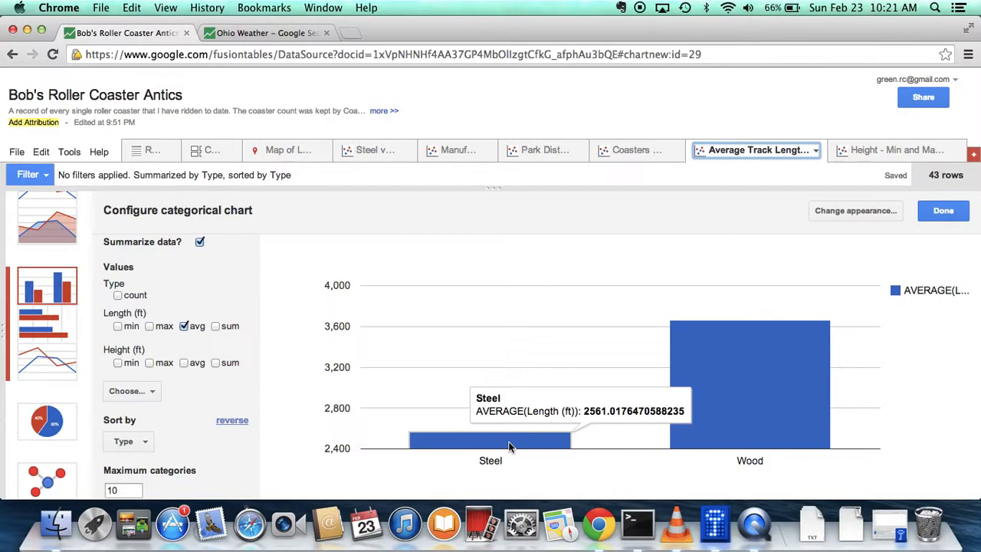
# Open the minimum and maximum height chart and examine the bars for steel and wood coasters
pyautogui.click(856, 151)
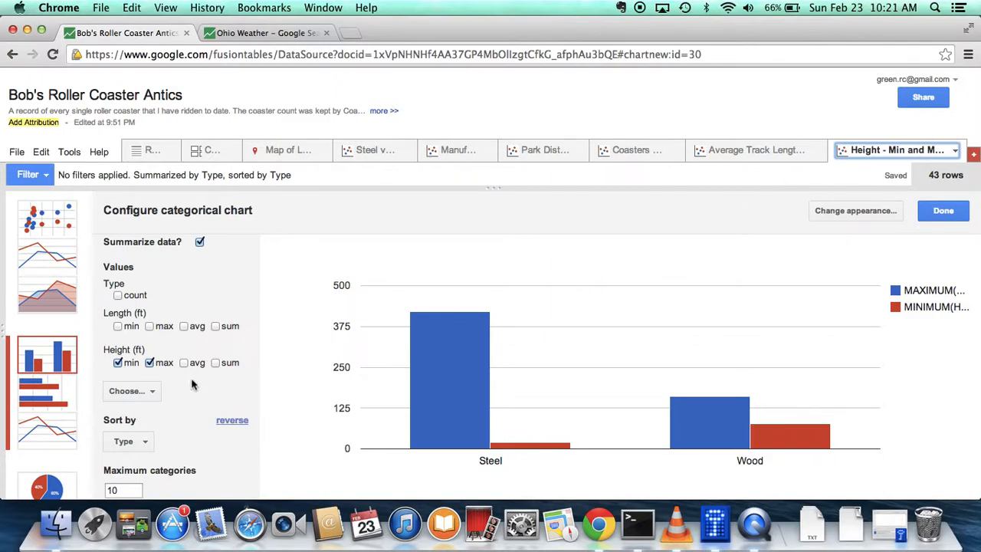
pyautogui.moveTo(450, 343)
pyautogui.moveTo(714, 416)
# Try to add a new chart to the roller coaster table
pyautogui.click(974, 155)
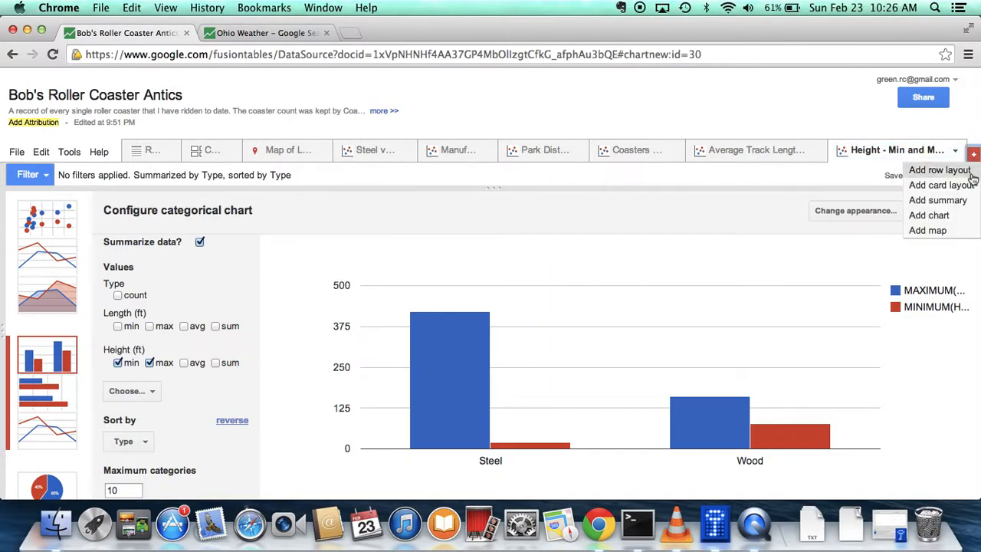
pyautogui.click(954, 217)
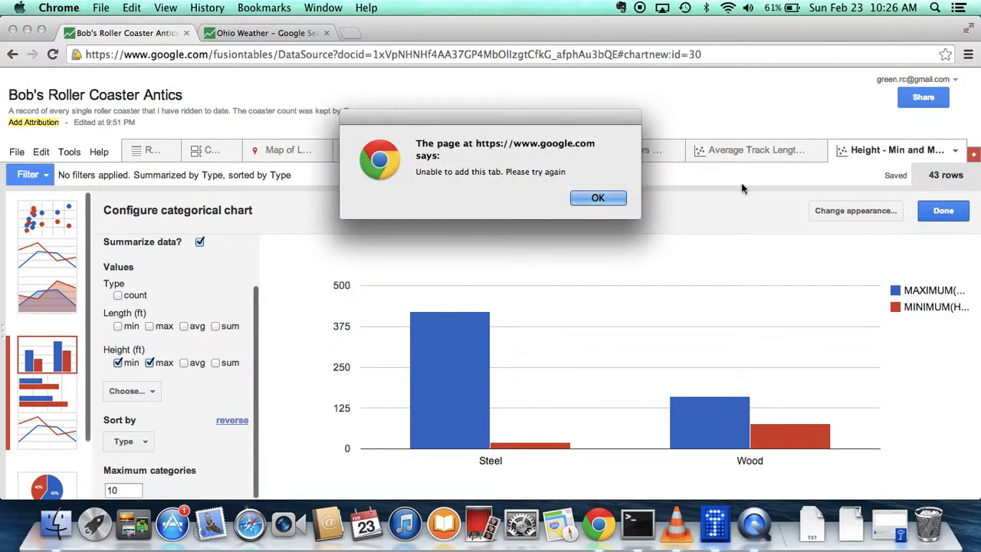
pyautogui.click(614, 199)
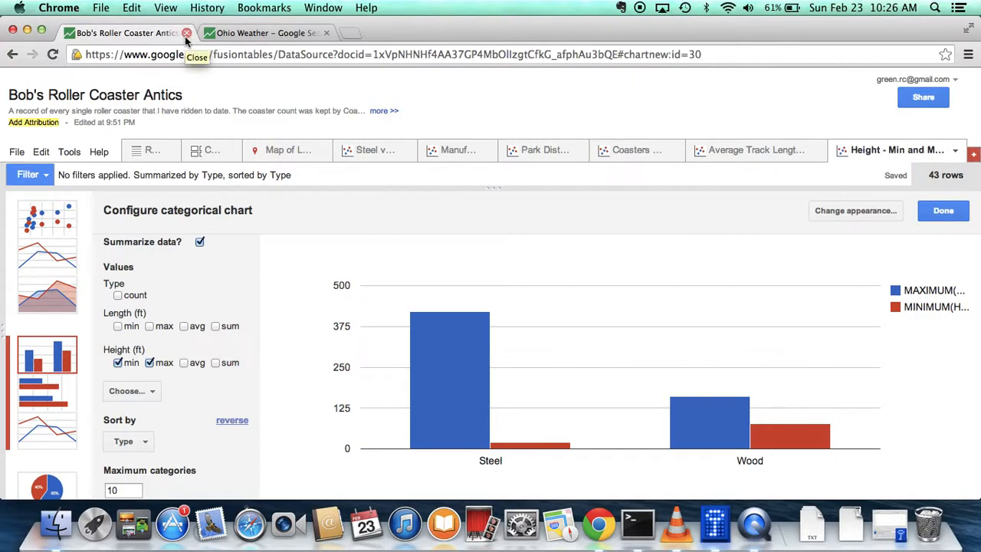
# Open Google Drive in a new browser tab
pyautogui.press('super+t')
pyautogui.write('docs.')
pyautogui.press('Return')
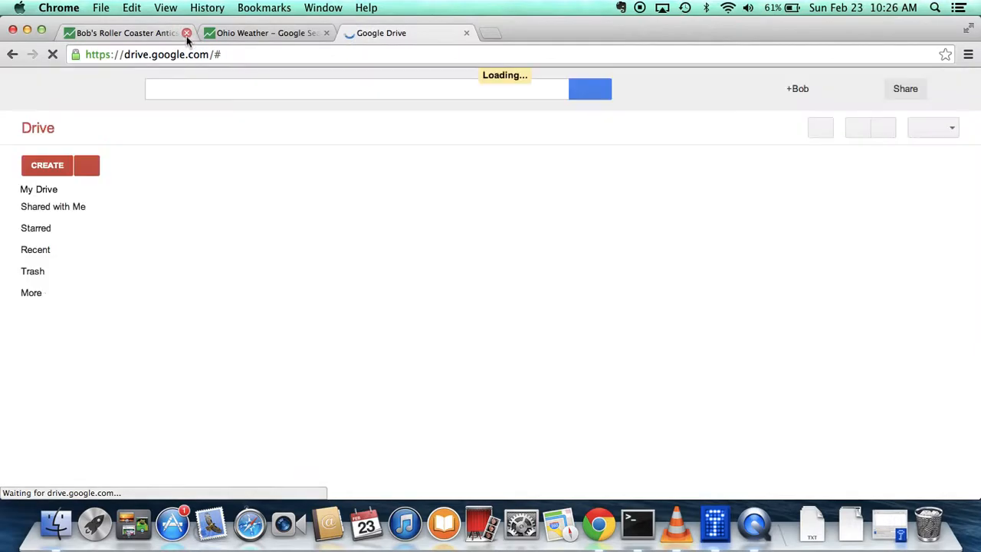
# Close the old roller coaster table tab, reopen the table from Drive and add a new chart to it
pyautogui.click(186, 32)
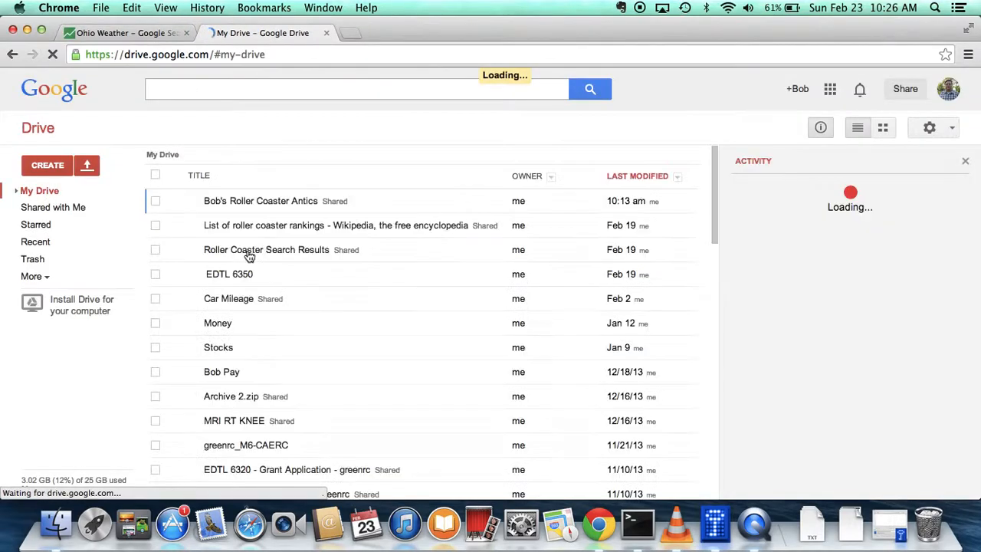
pyautogui.click(286, 225)
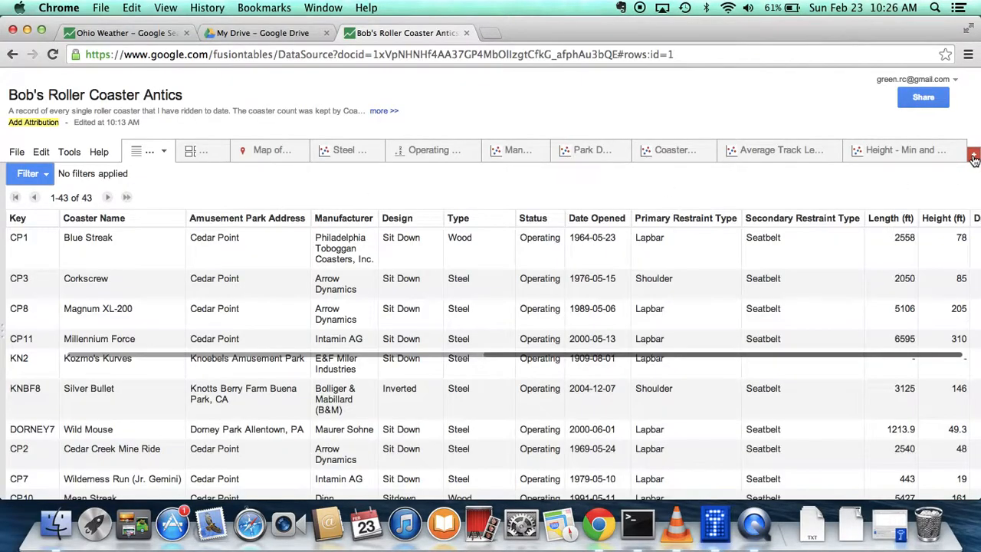
pyautogui.click(973, 156)
pyautogui.click(929, 217)
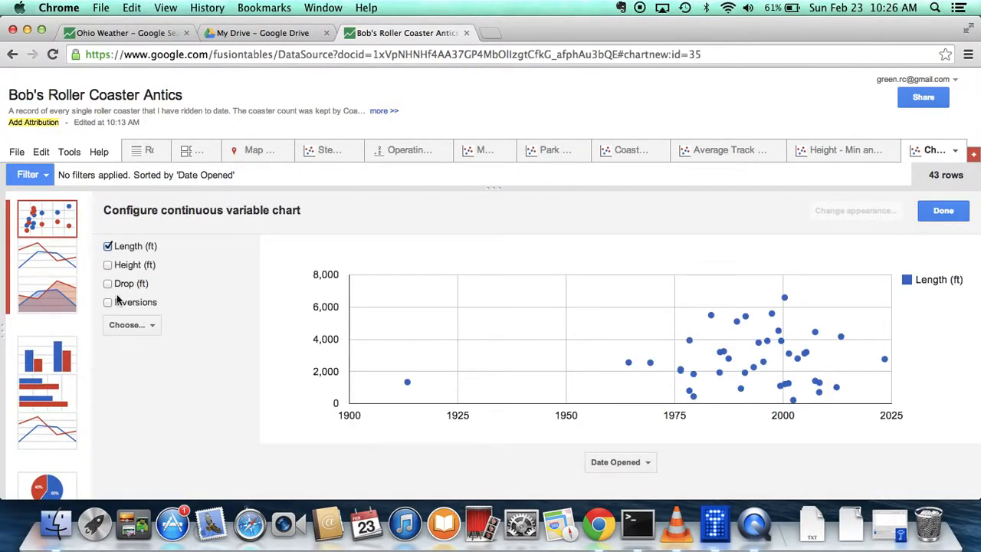
# Make the new chart a pie chart with Type as its category and the data summarized by count
pyautogui.scroll(-2, 64, 374)
pyautogui.click(60, 421)
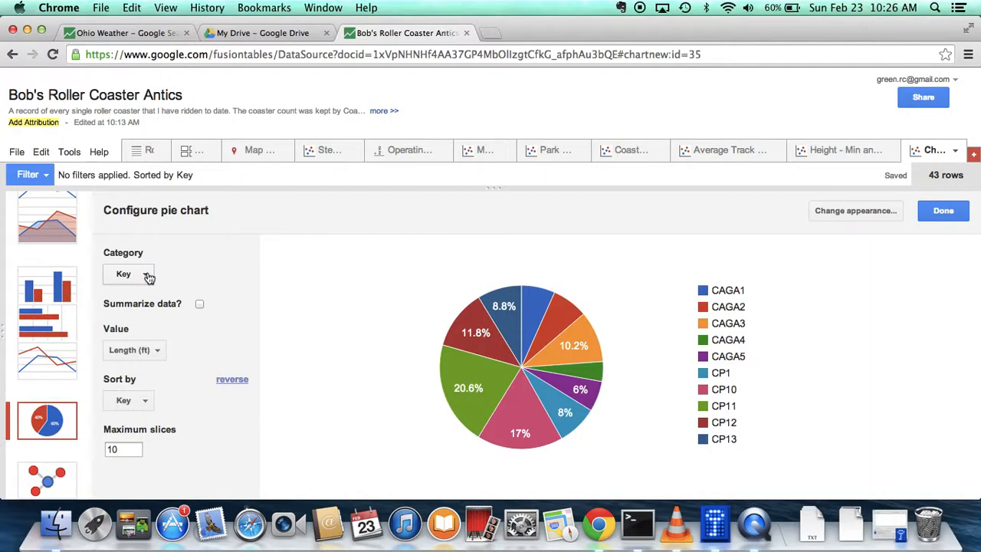
pyautogui.click(146, 276)
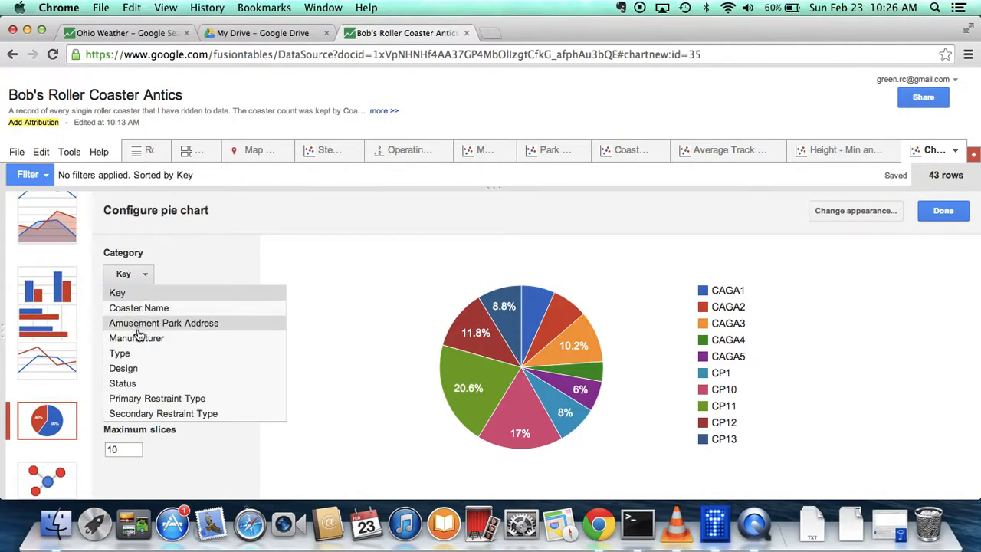
pyautogui.click(141, 354)
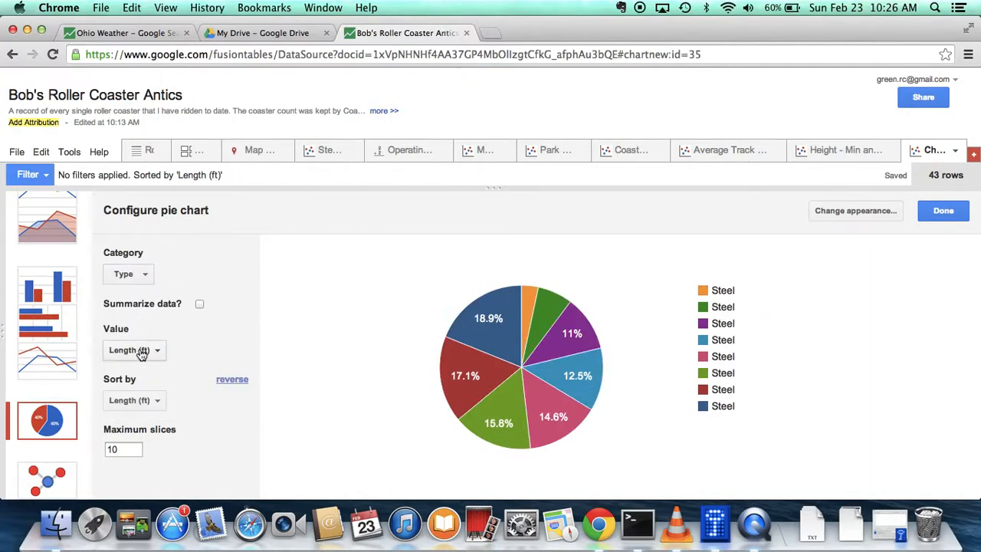
pyautogui.click(199, 306)
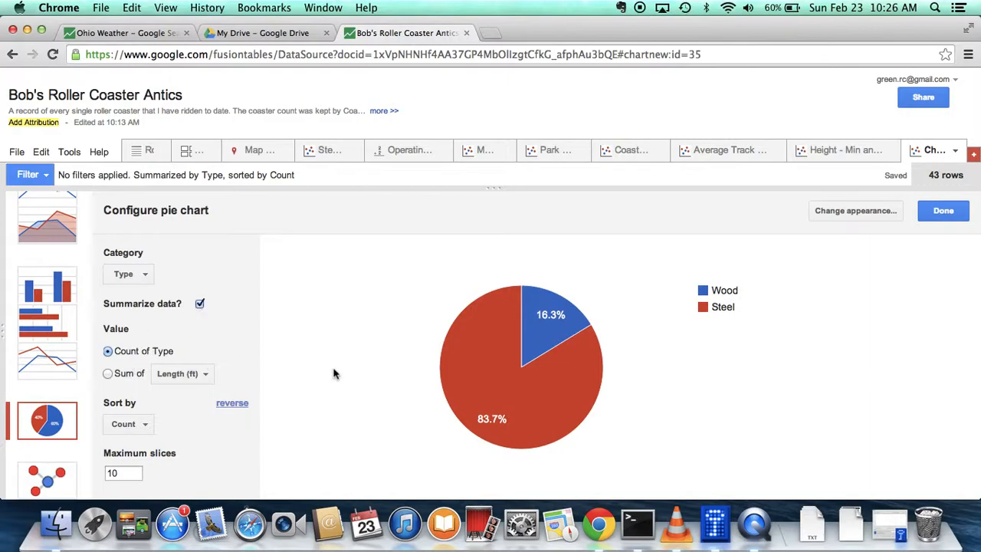
# Reverse the pie chart's sort order by count and inspect the Steel slice
pyautogui.moveTo(568, 399)
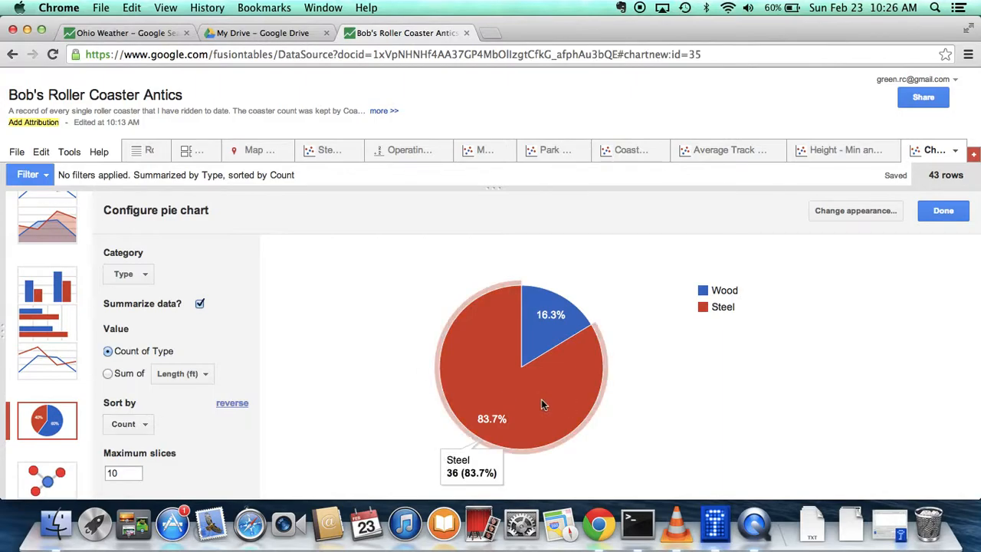
pyautogui.click(235, 411)
pyautogui.moveTo(535, 410)
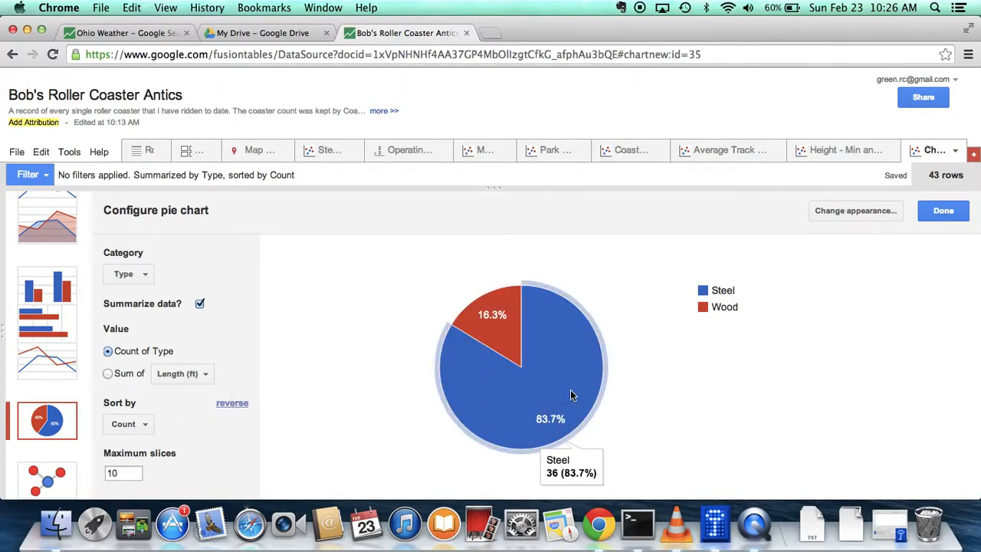